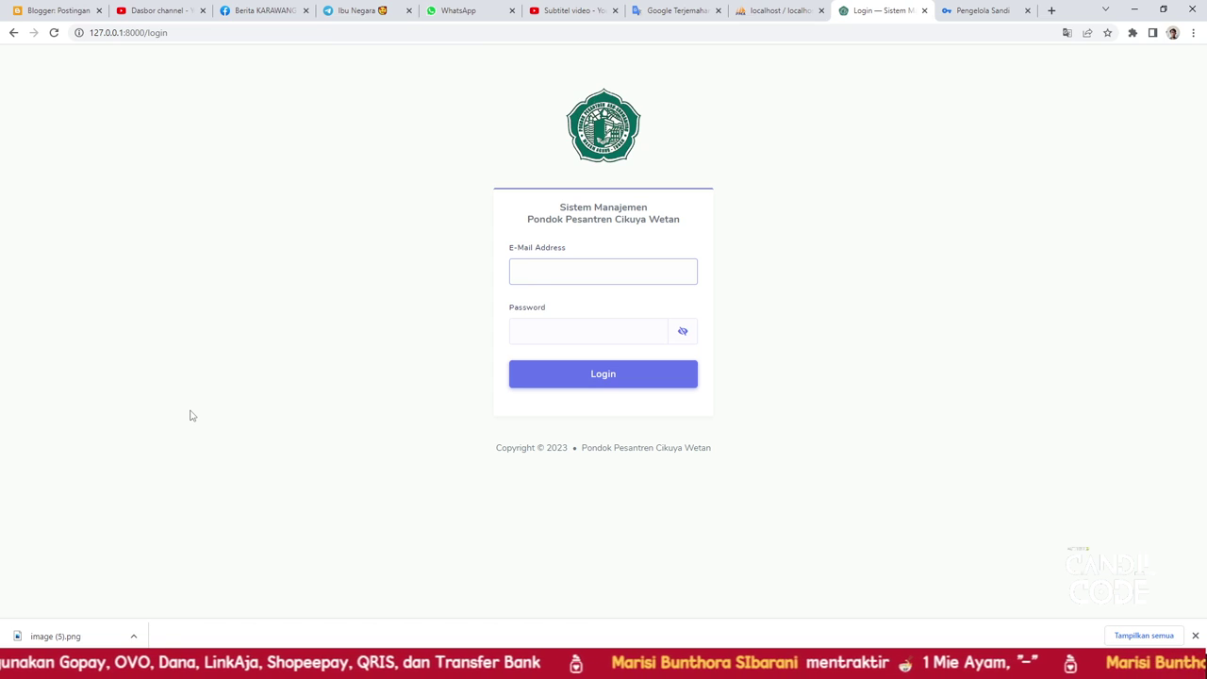
Leave the empty 127.0.0.1:8000/login page unfilled and minimise Chrome to reach the desktop
left_click(517, 274)
left_click(356, 329)
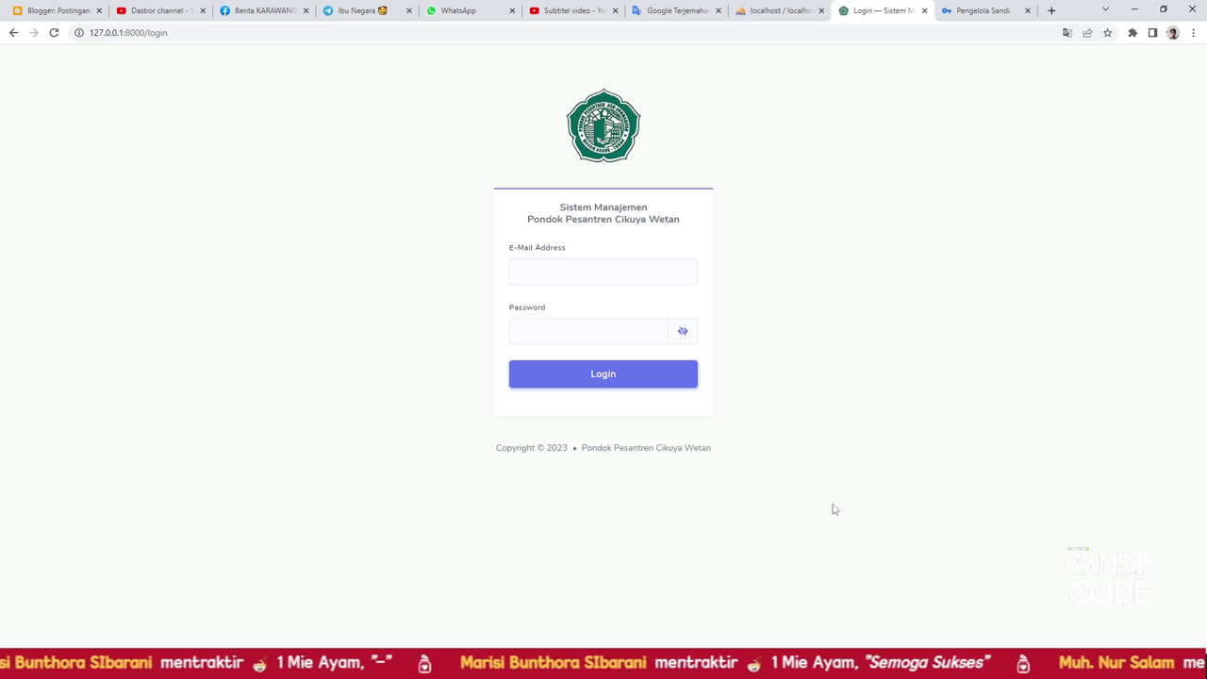
left_click(576, 281)
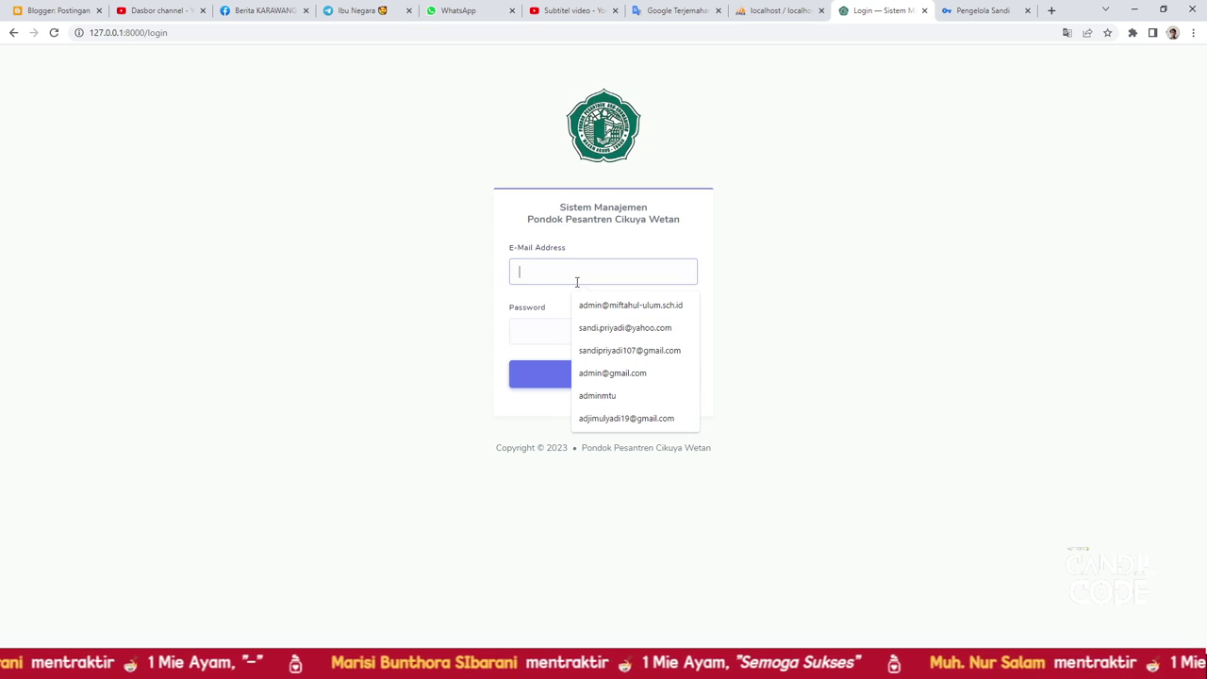
left_click(1134, 9)
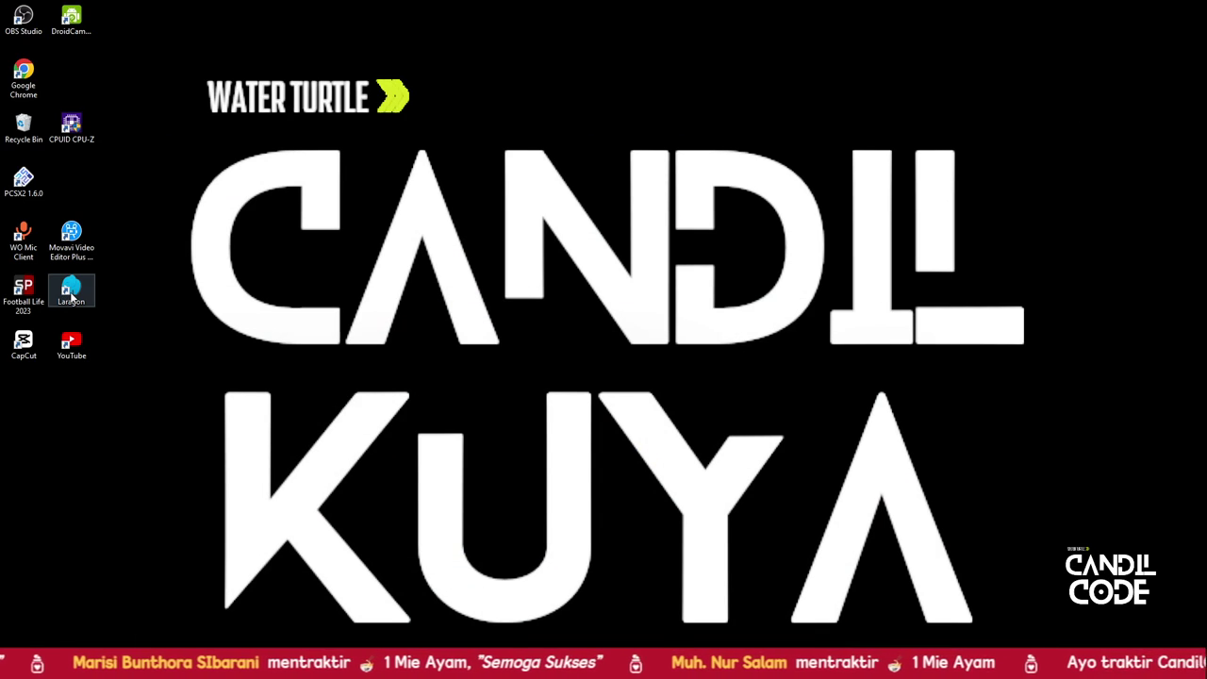
Launch Laragon, start all services, and change into the pesantren-cms folder in the terminal
double_click(69, 295)
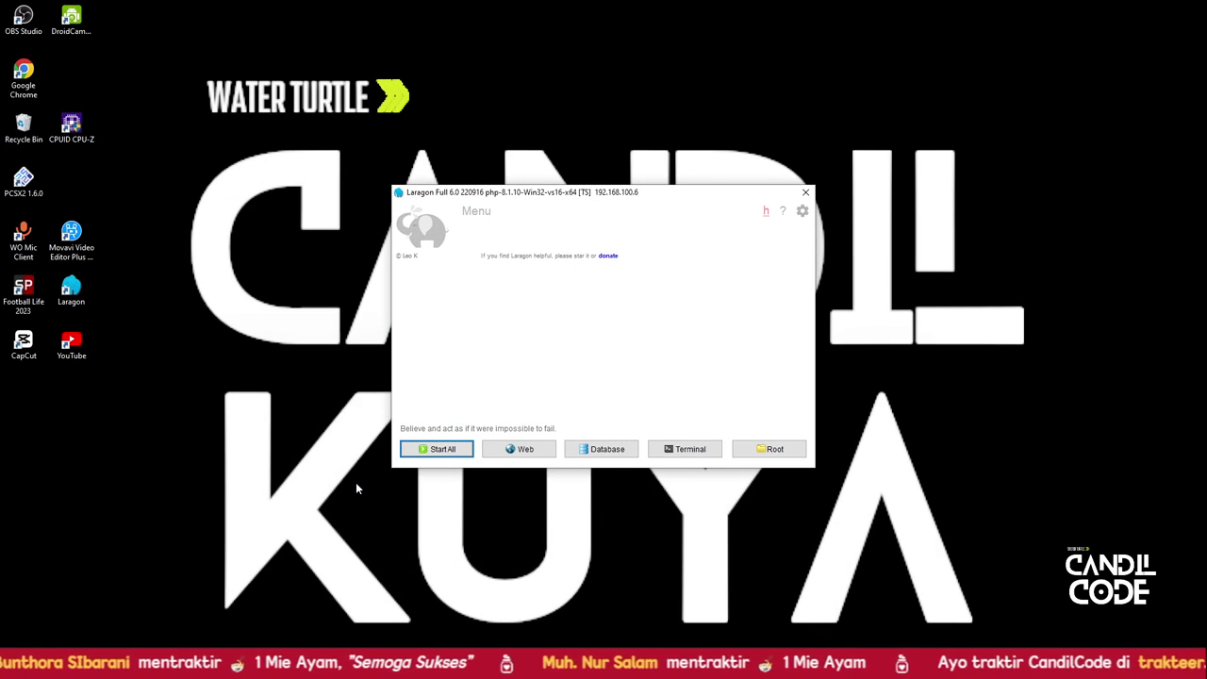
left_click(427, 451)
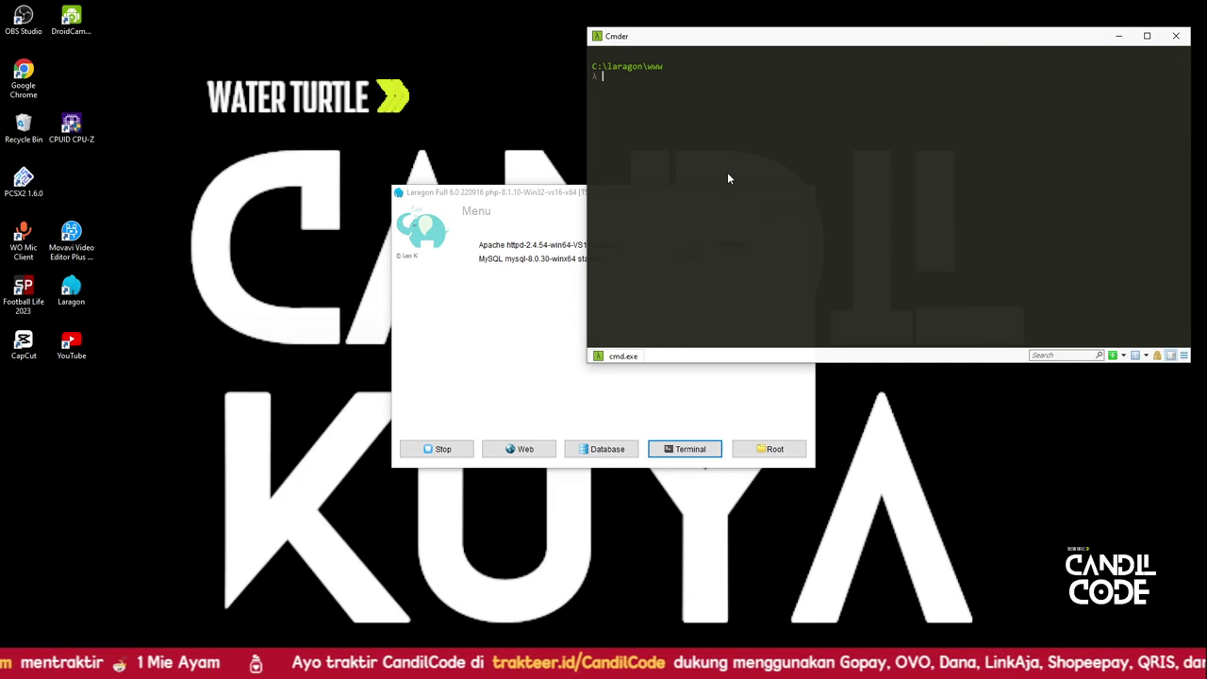
type("cd ")
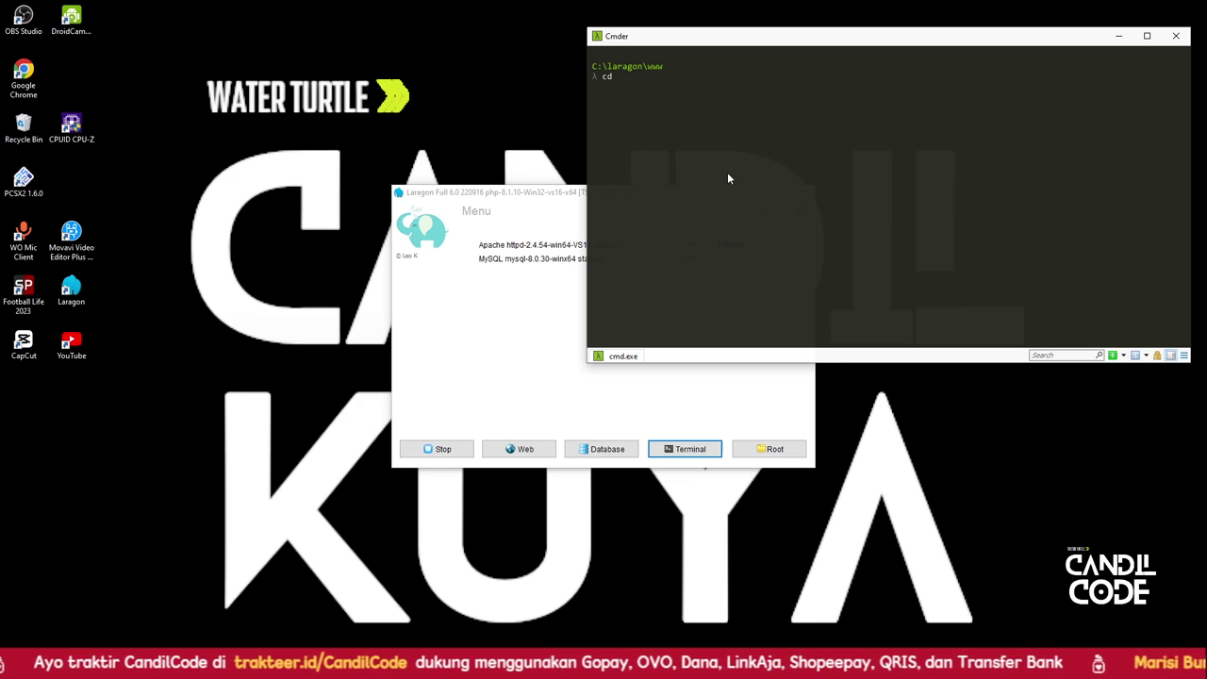
type("pesan")
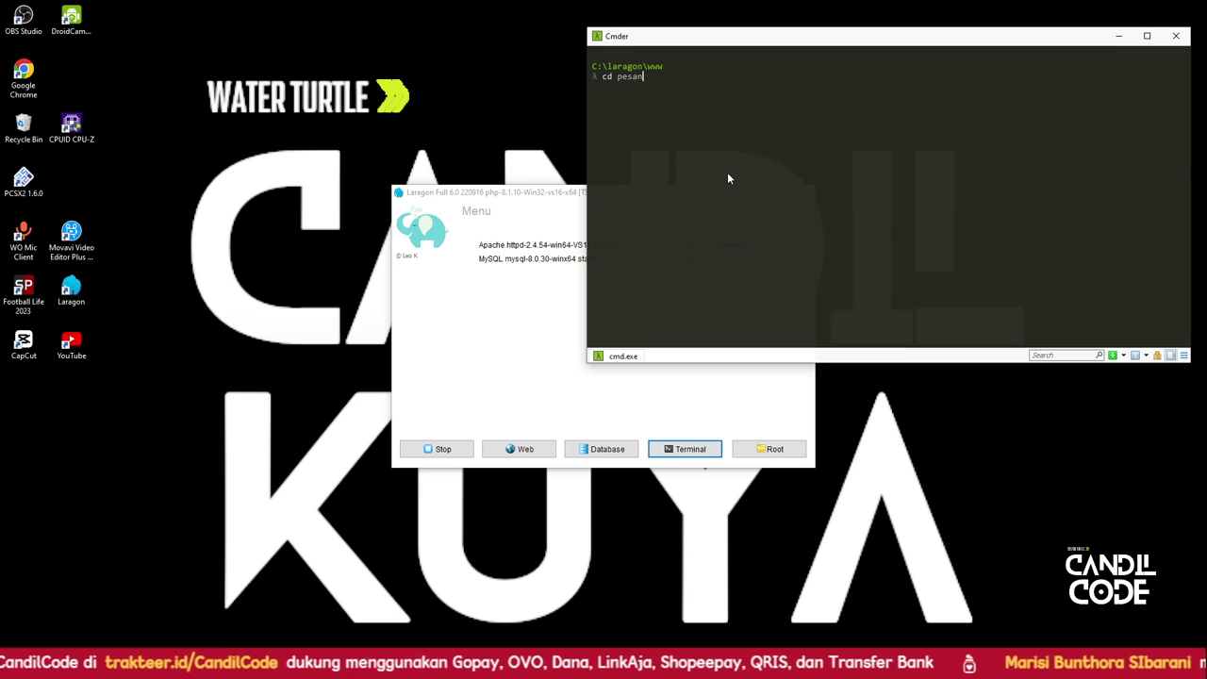
type("tren-cms")
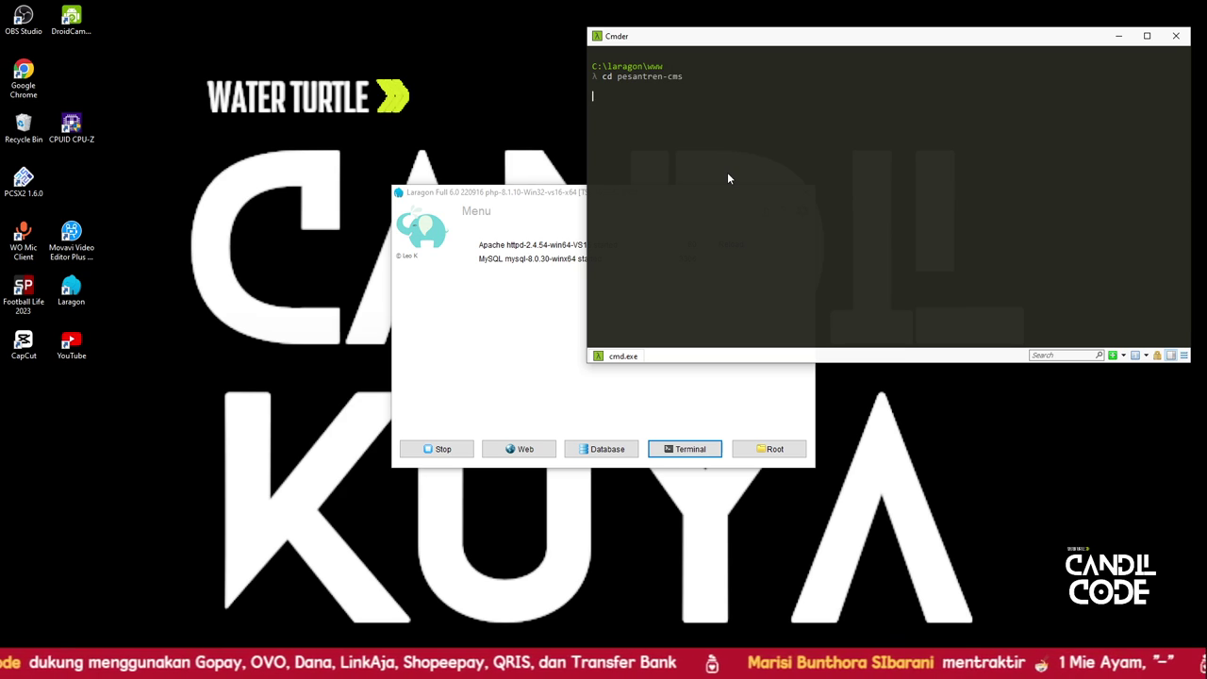
key("Return")
Run php artisan serve so the app is served at 127.0.0.1:8000, then return to the browser
type("p")
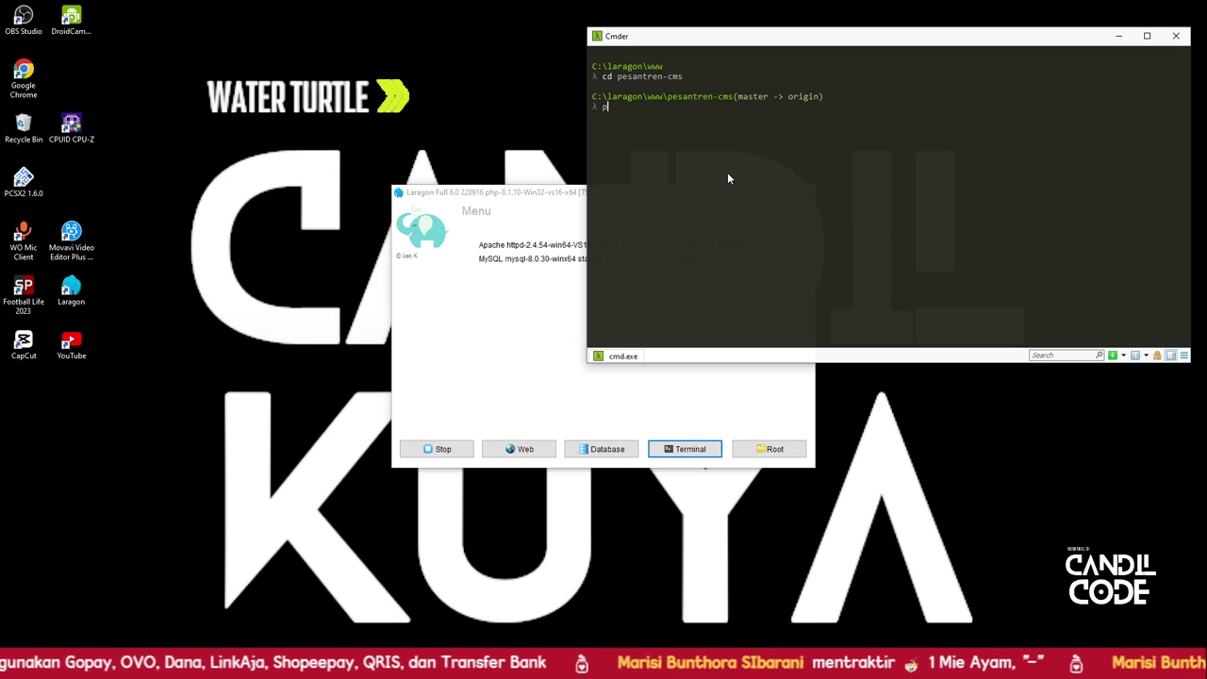
type("hp arti")
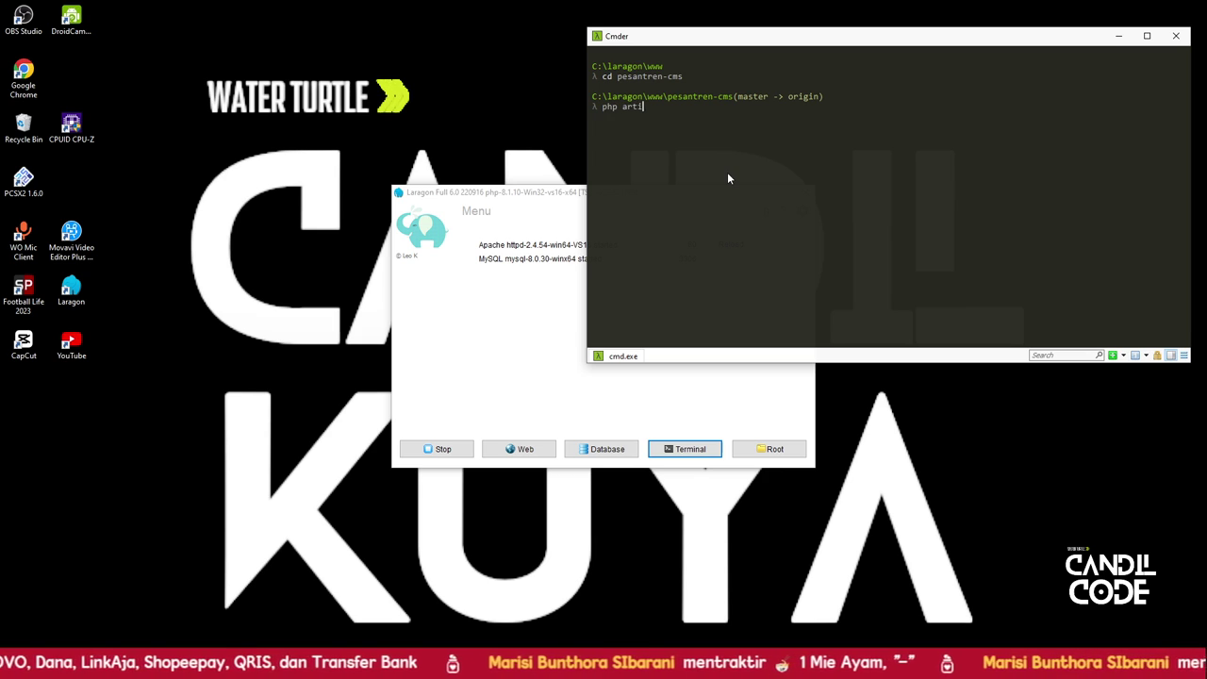
type("san serve")
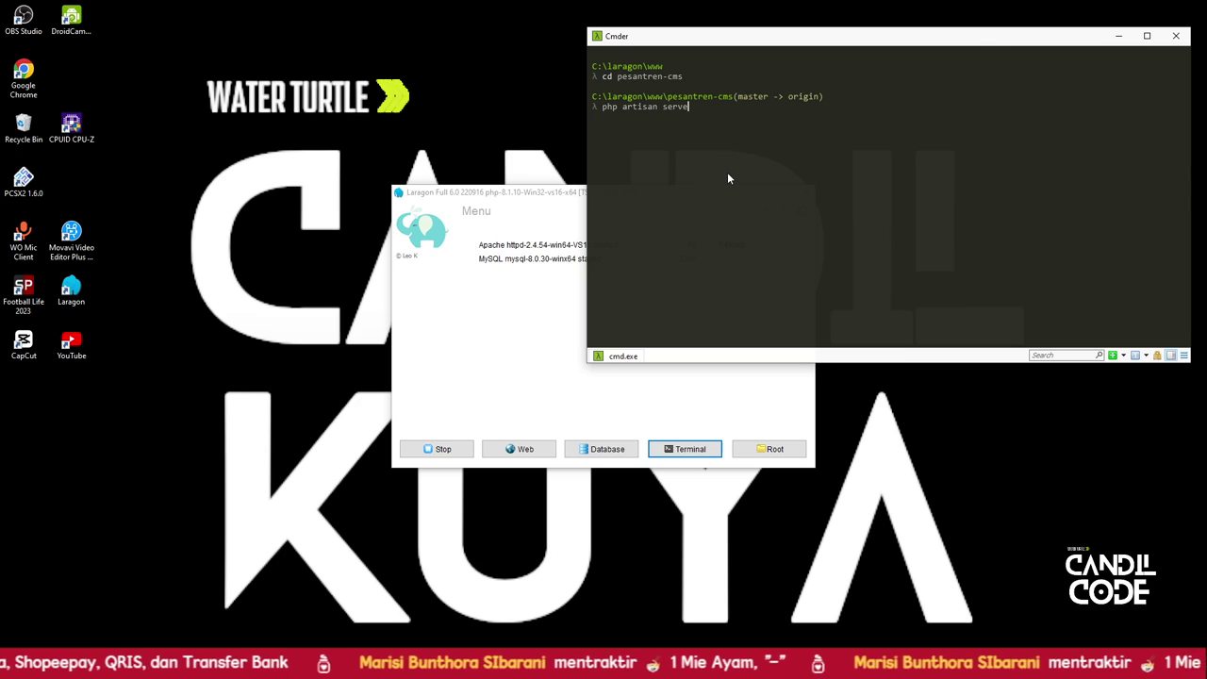
key("Return")
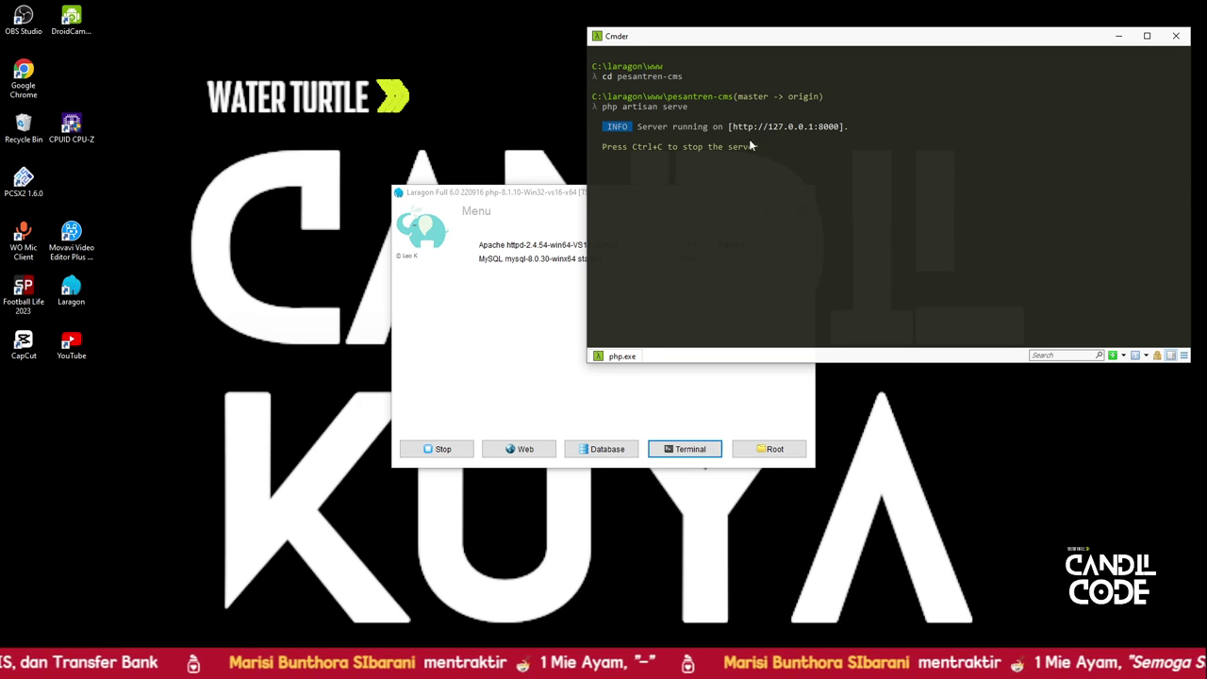
left_click_drag(732, 126, 835, 128)
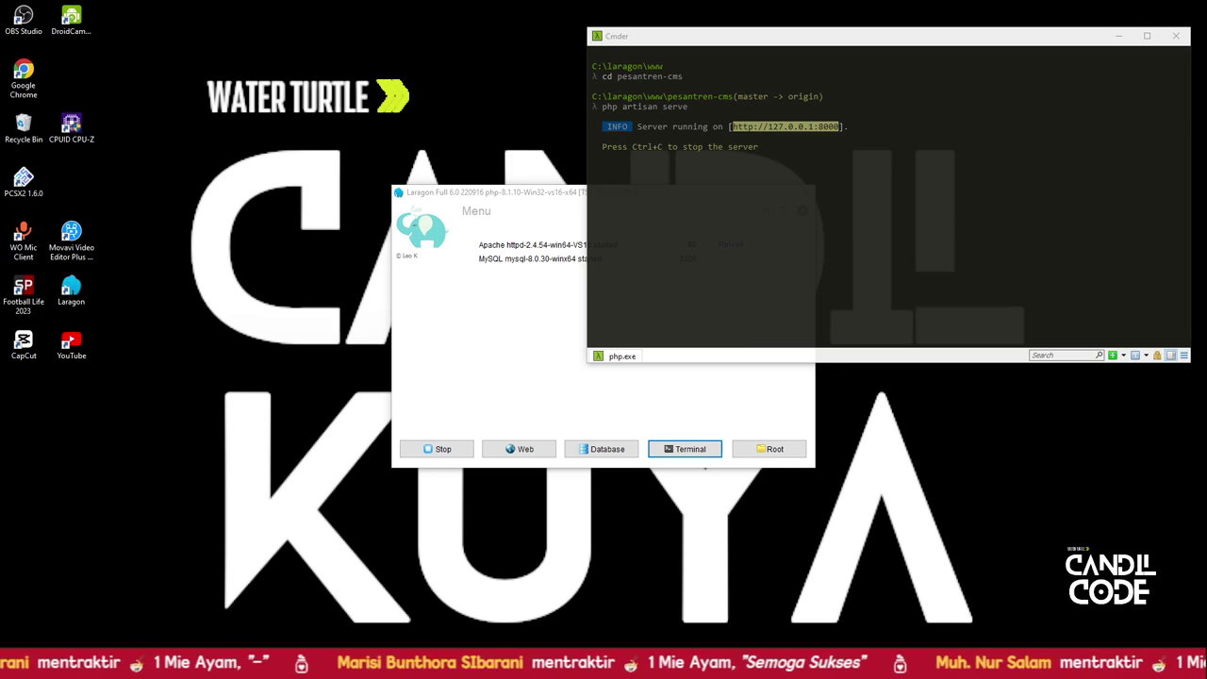
left_click(183, 571)
Reload the login page and sign in with the administrator e-mail and password
left_click(137, 273)
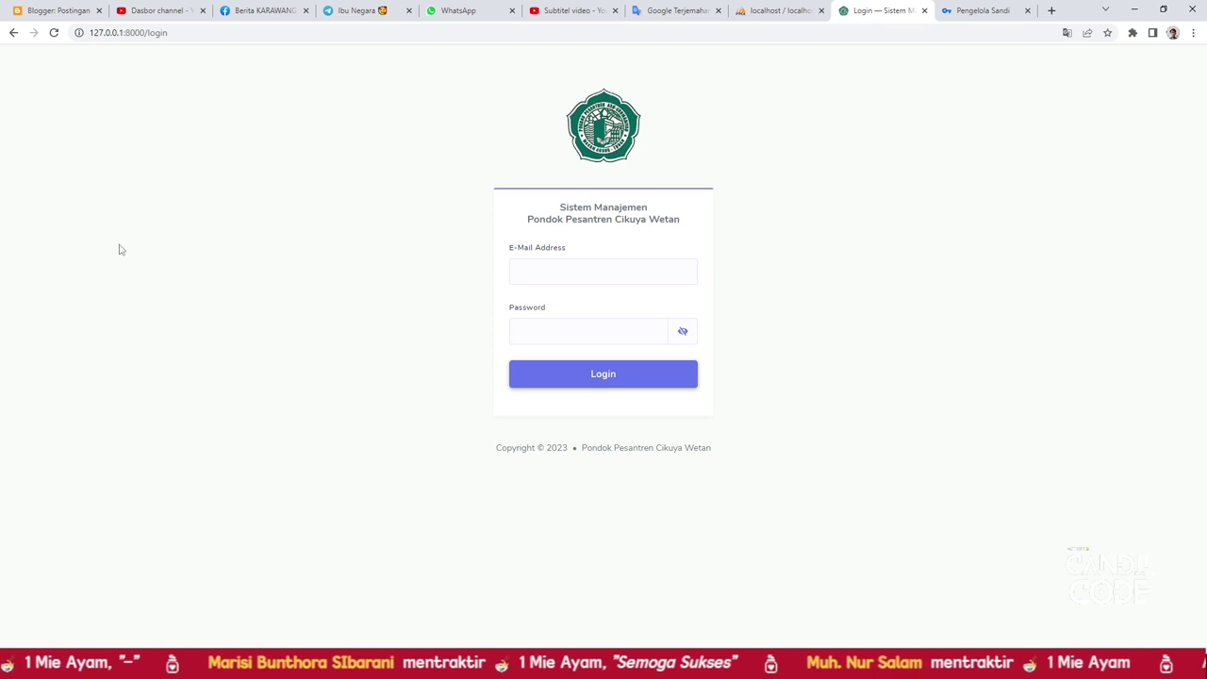
left_click(54, 33)
left_click(544, 276)
left_click(274, 327)
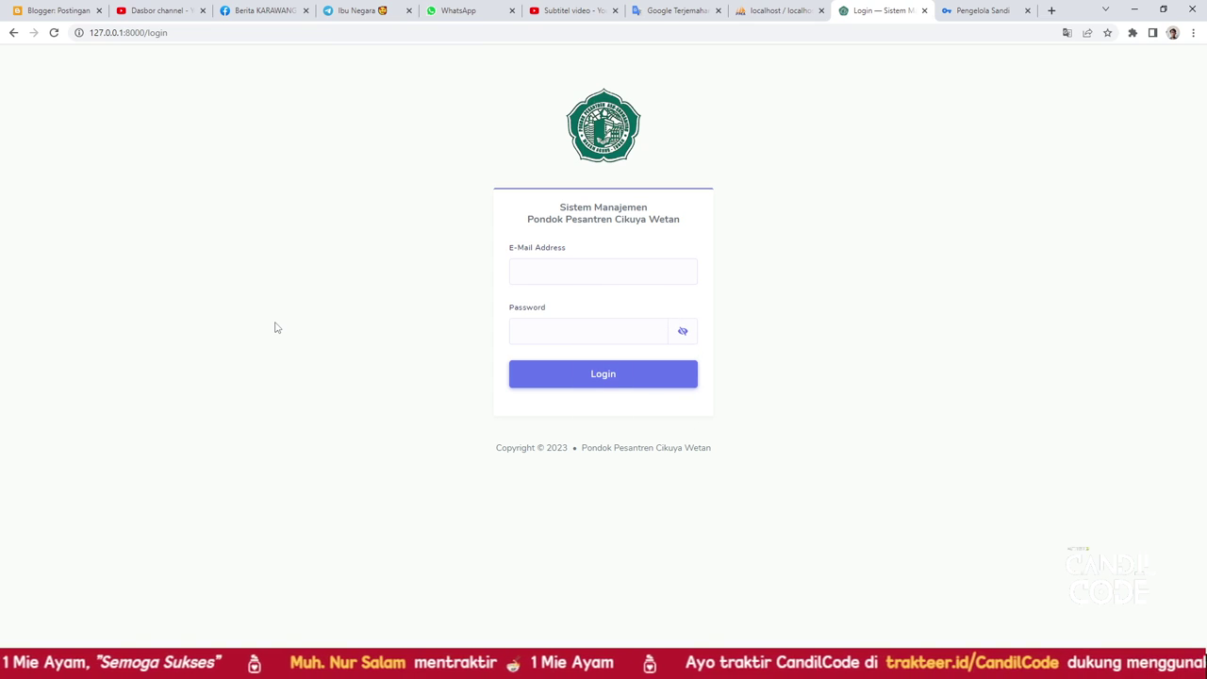
left_click(533, 263)
left_click(450, 309)
left_click(525, 276)
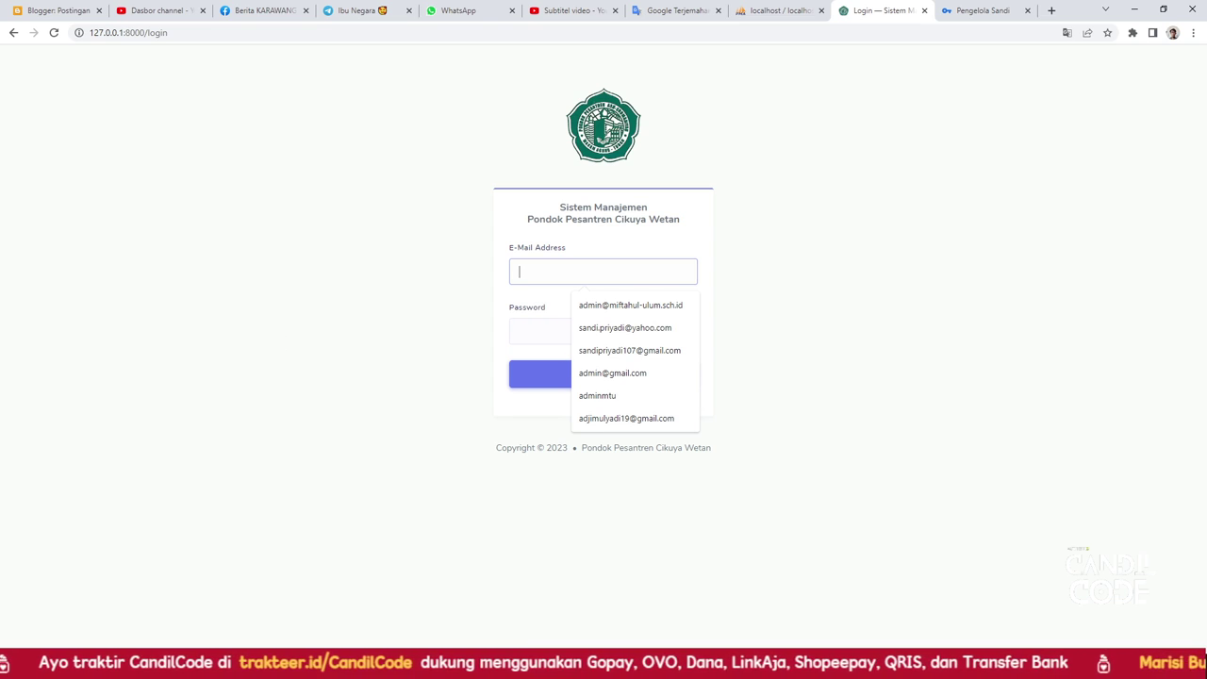
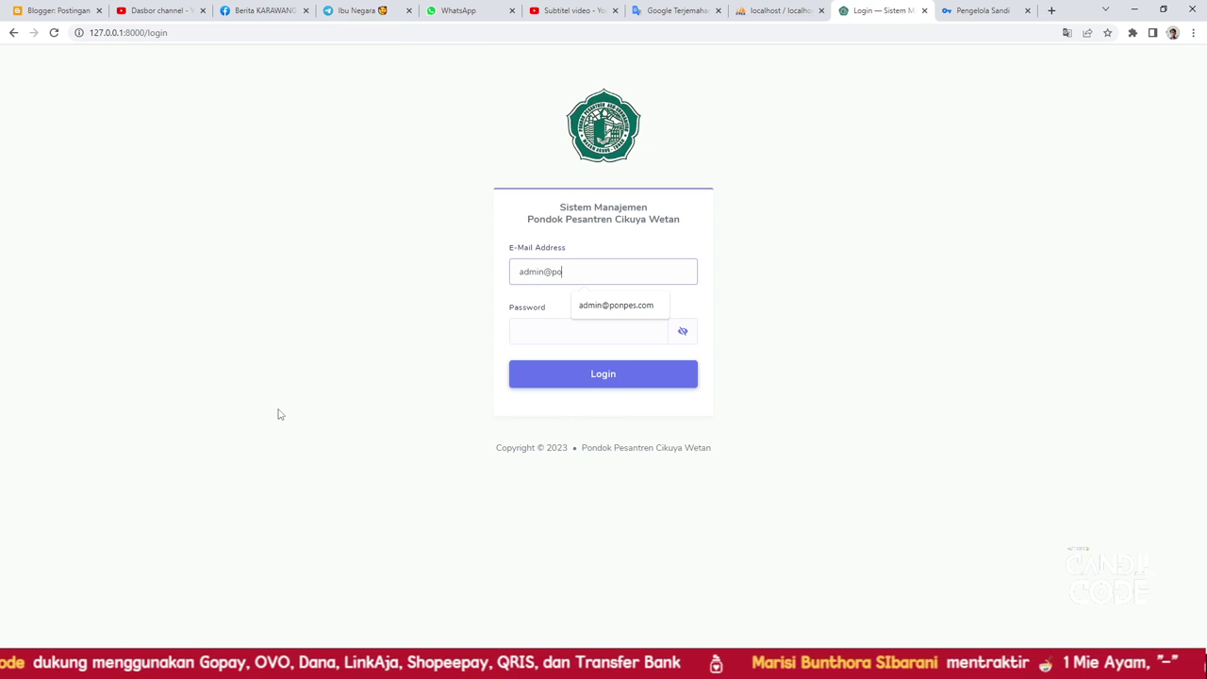
key("Tab")
type("pas")
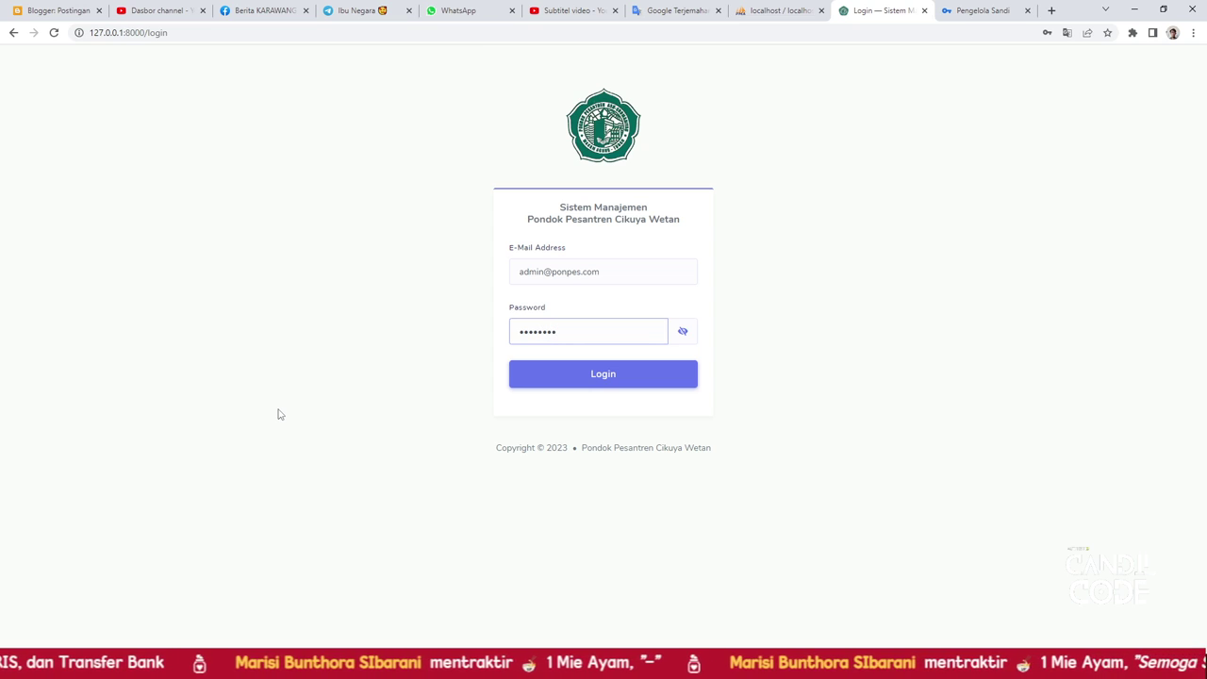
left_click(536, 387)
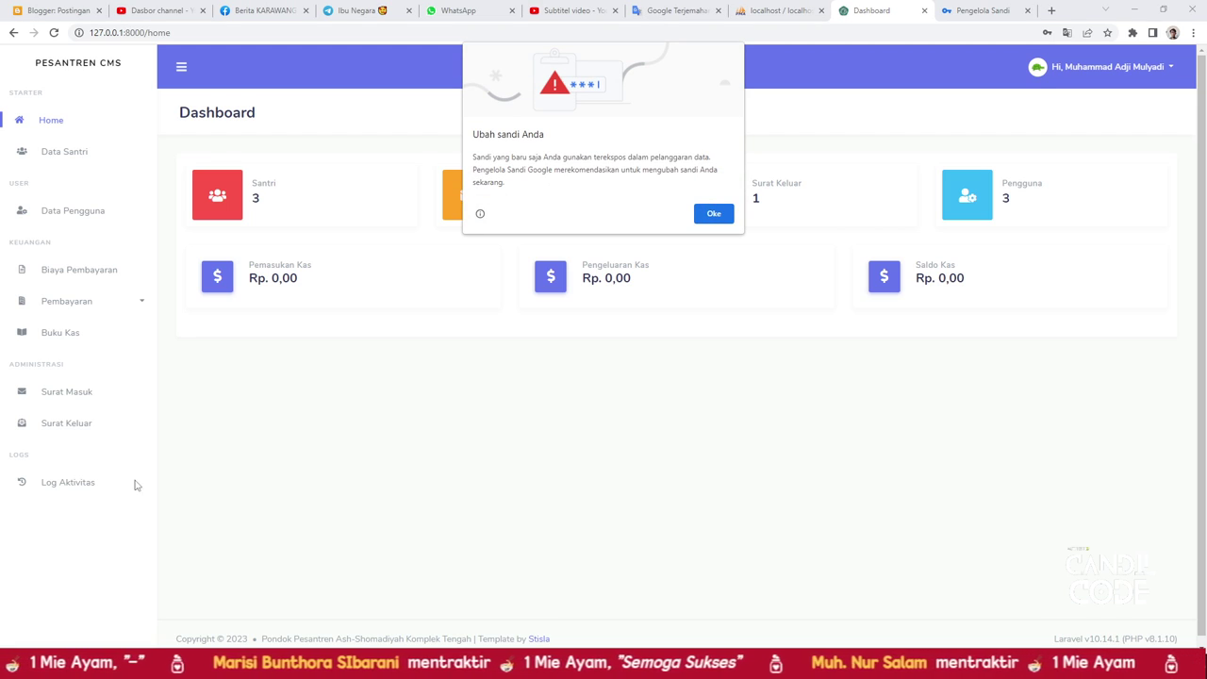
Dismiss the change-password warning and look over the Data Santri list and its add form
left_click(712, 215)
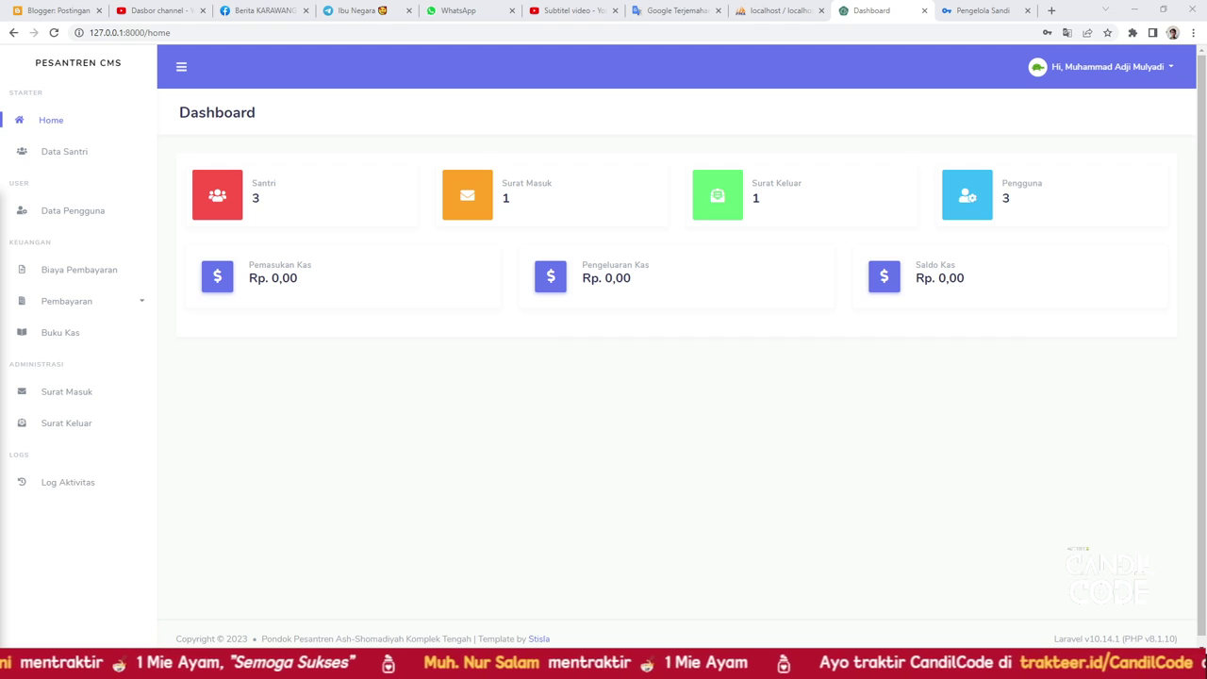
left_click(73, 165)
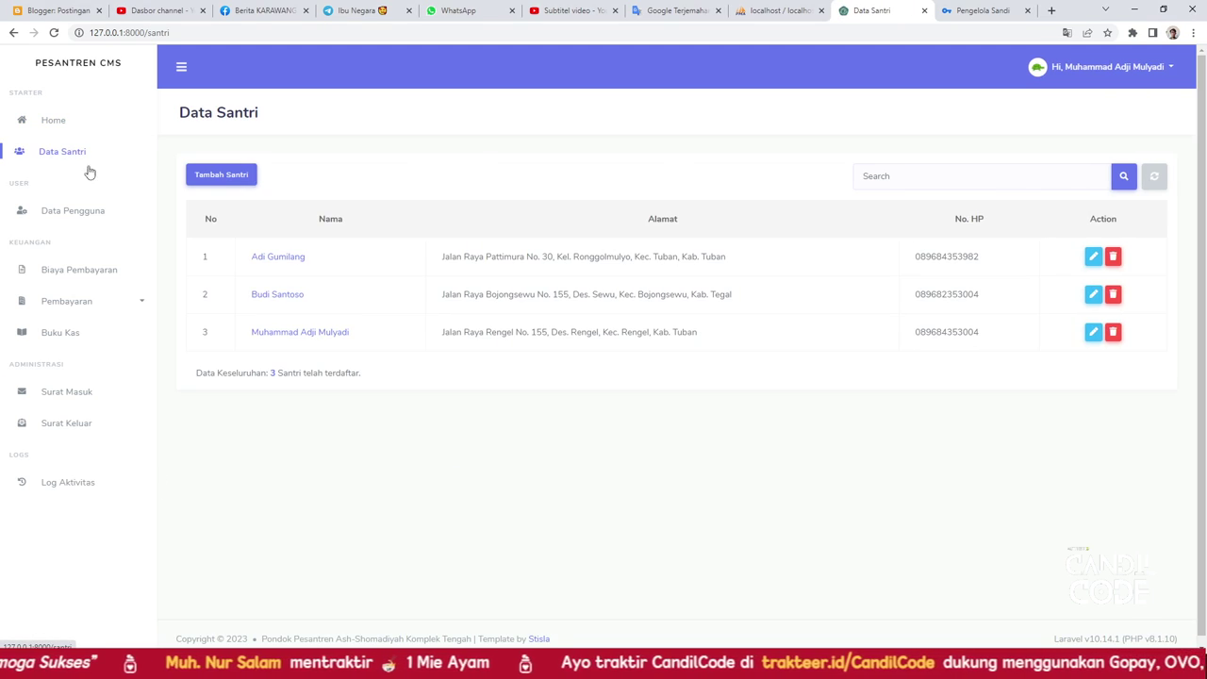
left_click(212, 179)
scroll(292, 261, "down", 1)
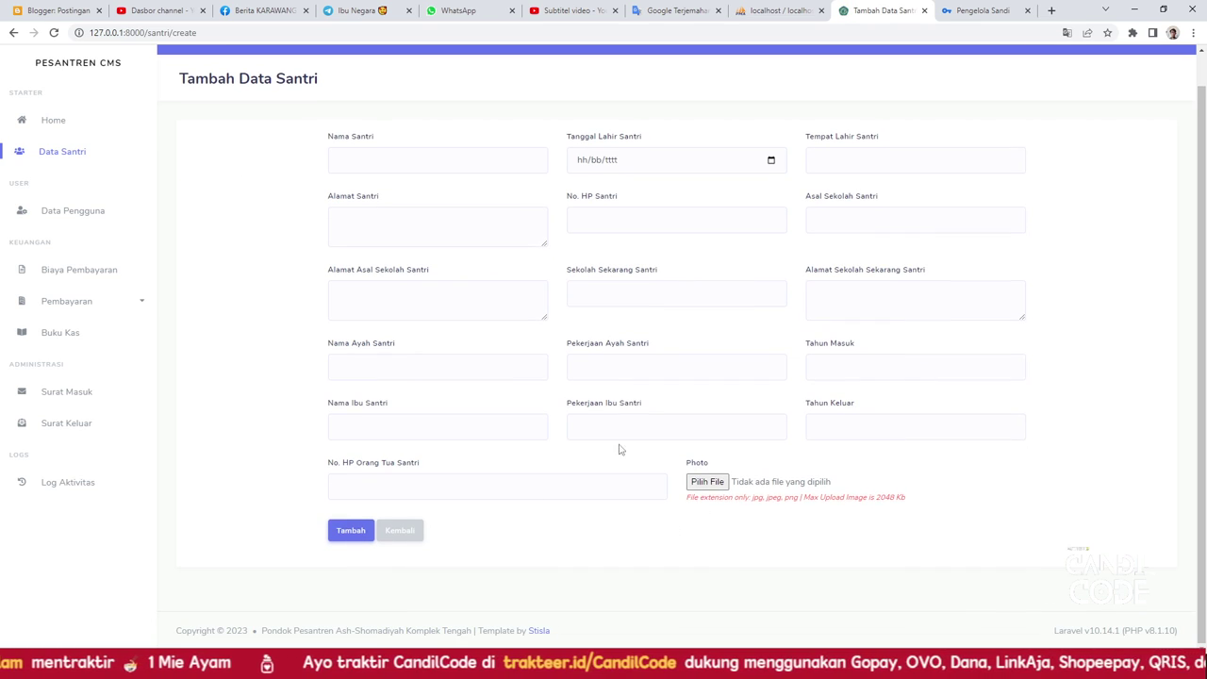
scroll(444, 270, "up", 1)
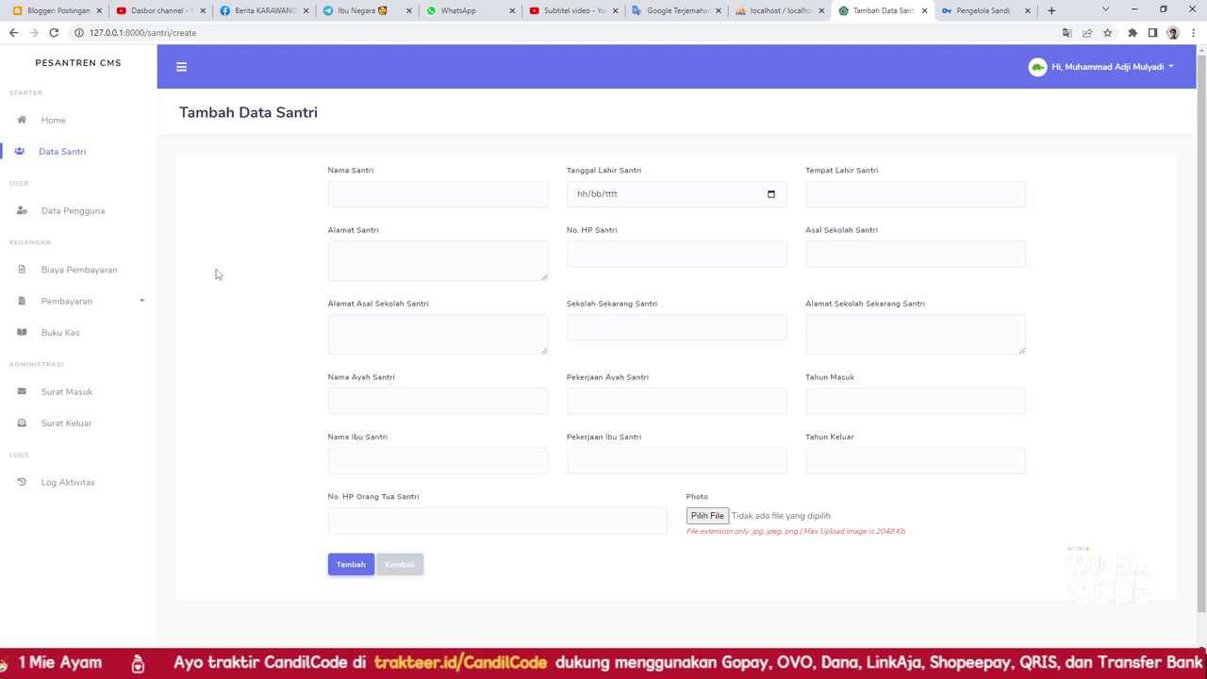
Inspect the Data Pengguna add-user form's fields, roles and santri list, then go to Biaya Pembayaran
left_click(99, 220)
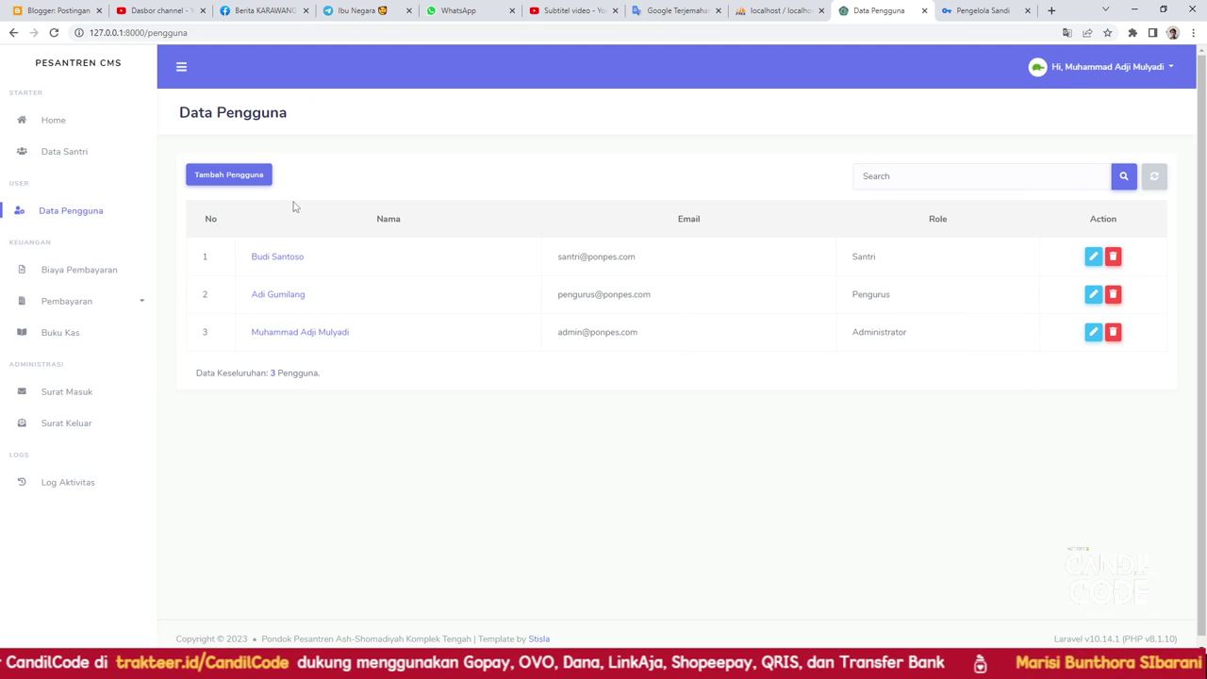
left_click(228, 175)
left_click(394, 259)
left_click(755, 256)
left_click(830, 196)
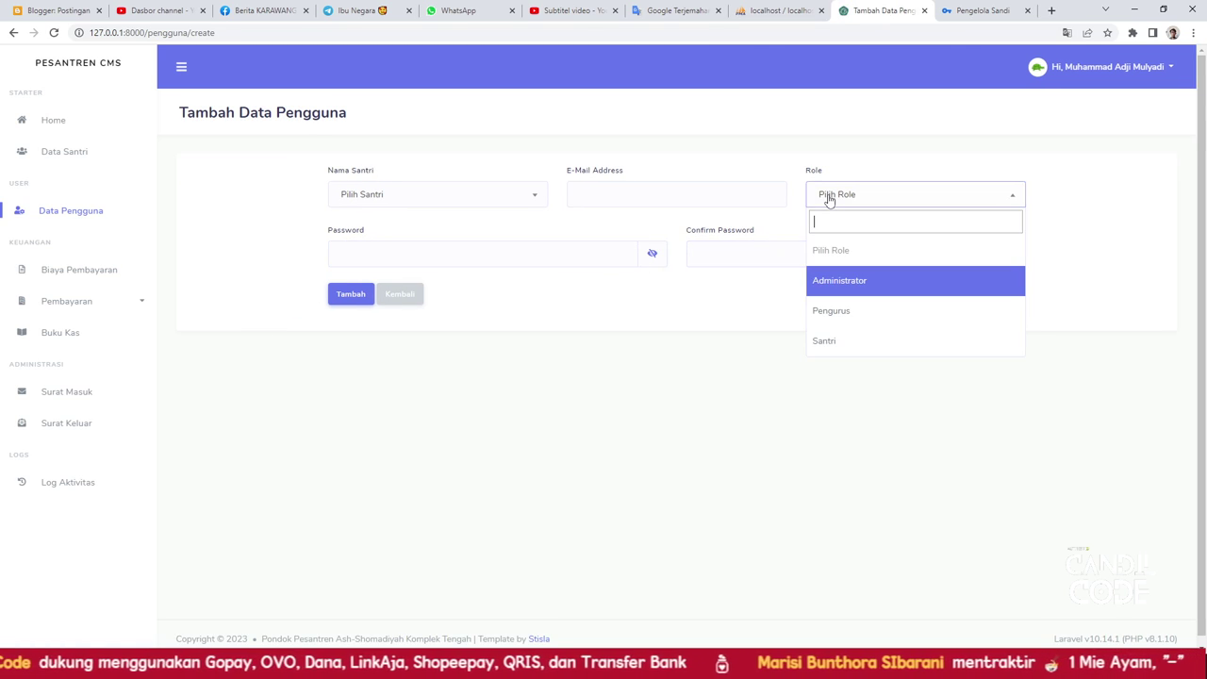
left_click(563, 179)
left_click(608, 189)
left_click(349, 204)
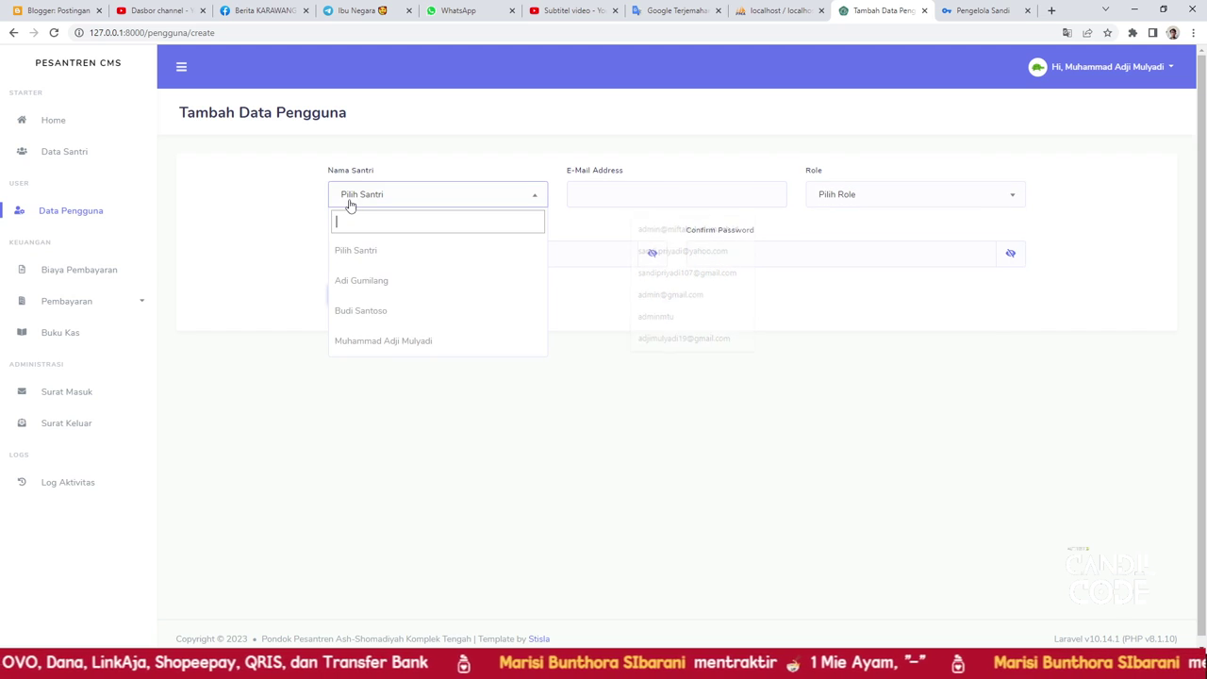
left_click(278, 194)
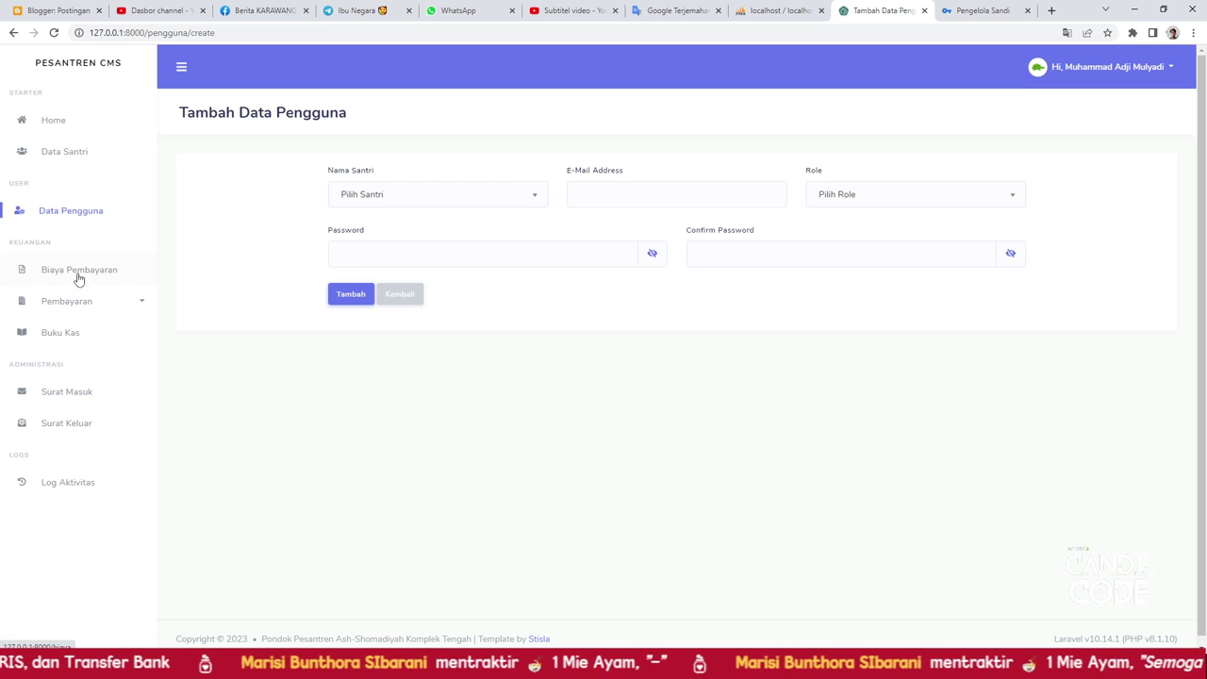
left_click(430, 197)
left_click(196, 229)
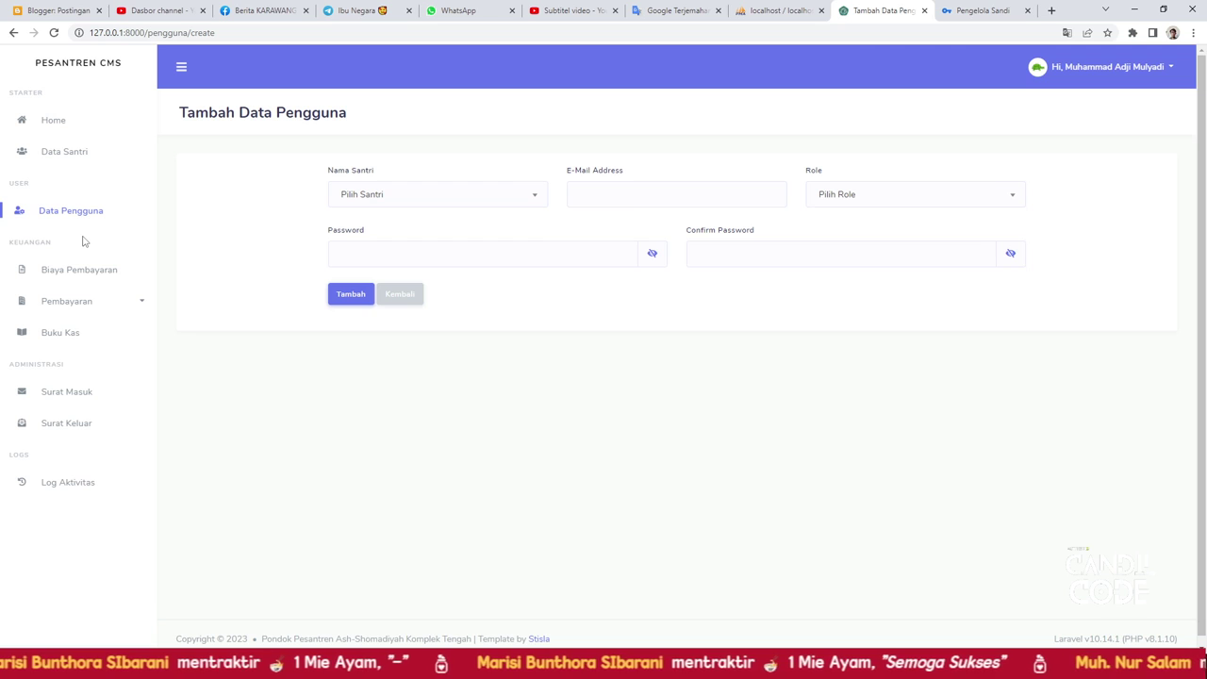
left_click(76, 273)
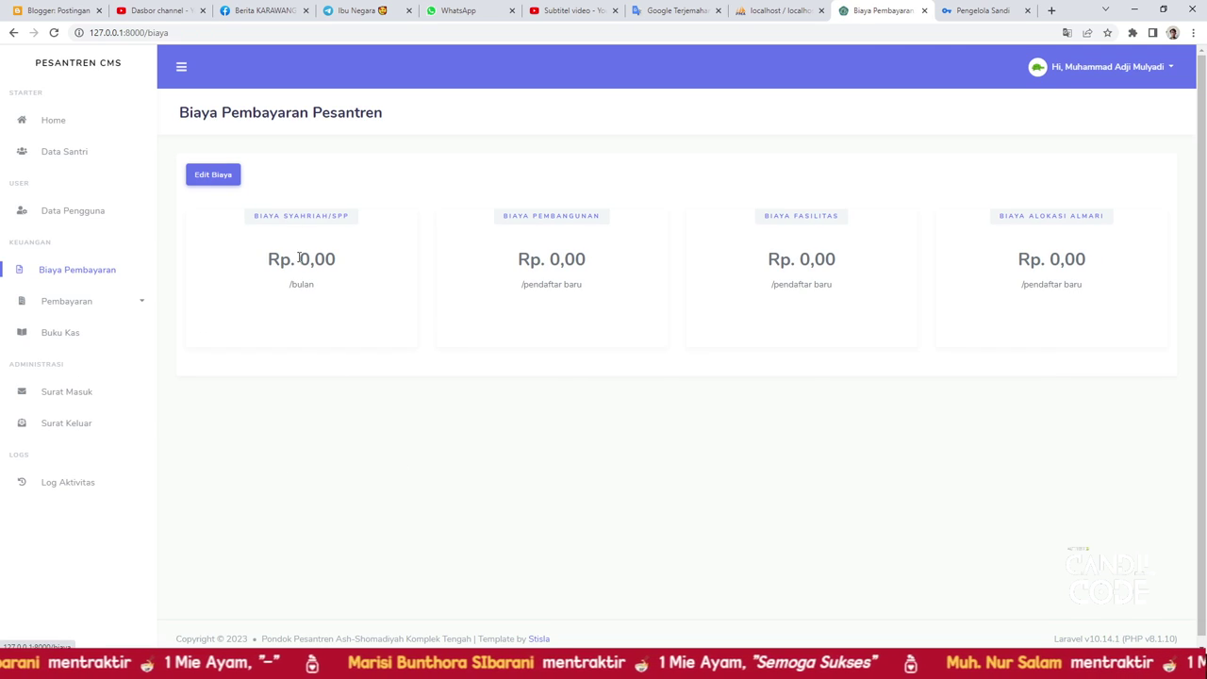
Open Edit Biaya and inspect the SPP, Pembangunan, Fasilitas and Alokasi Almari amount fields
left_click(229, 178)
left_click(377, 196)
left_click(711, 196)
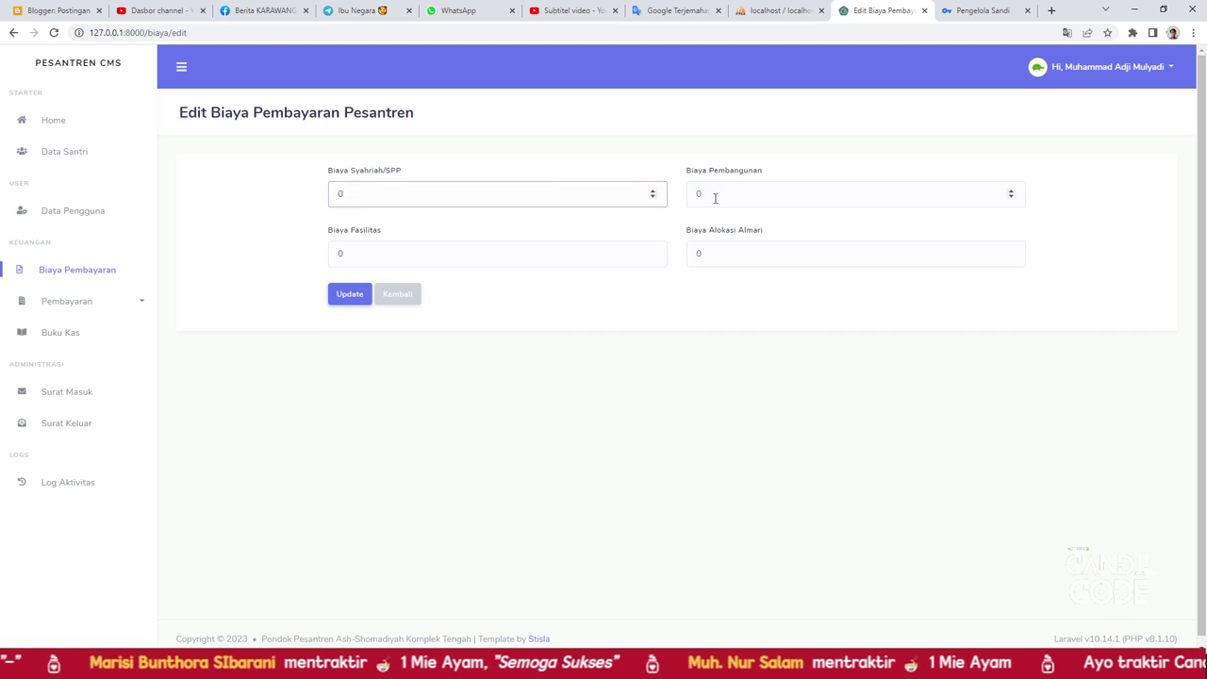
left_click(412, 202)
left_click(377, 247)
key("Tab")
Start a Bayar Pendaftaran registration payment and choose the first listed student
left_click(103, 303)
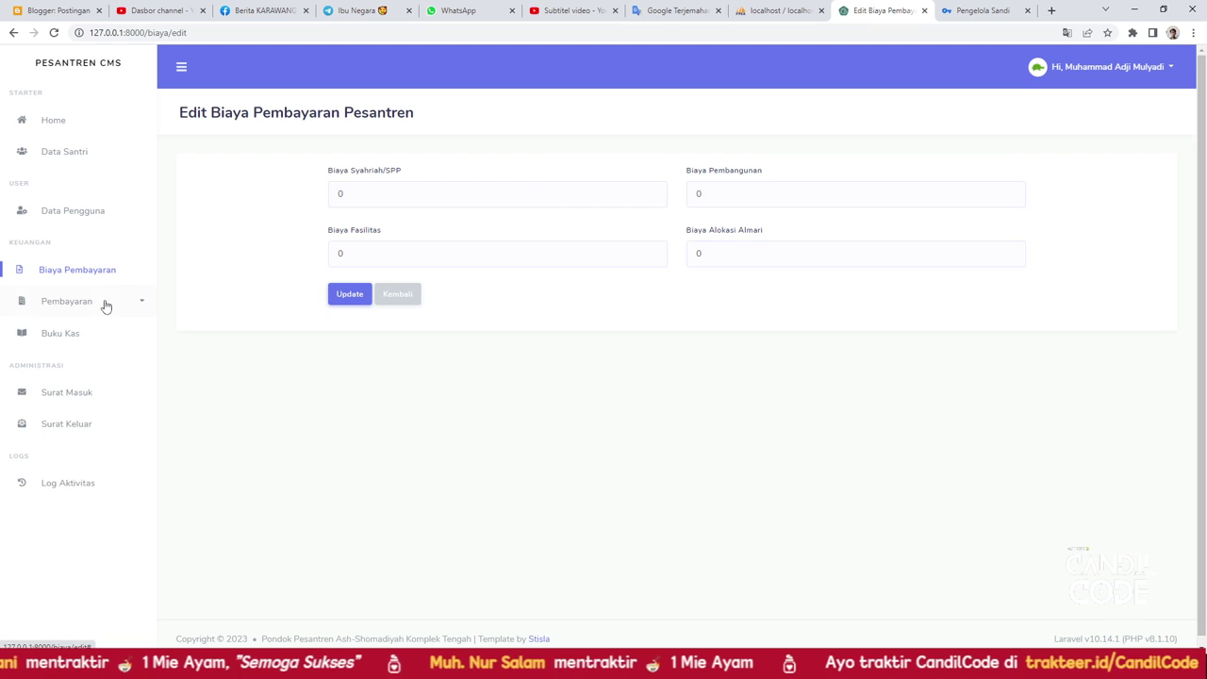
left_click(79, 328)
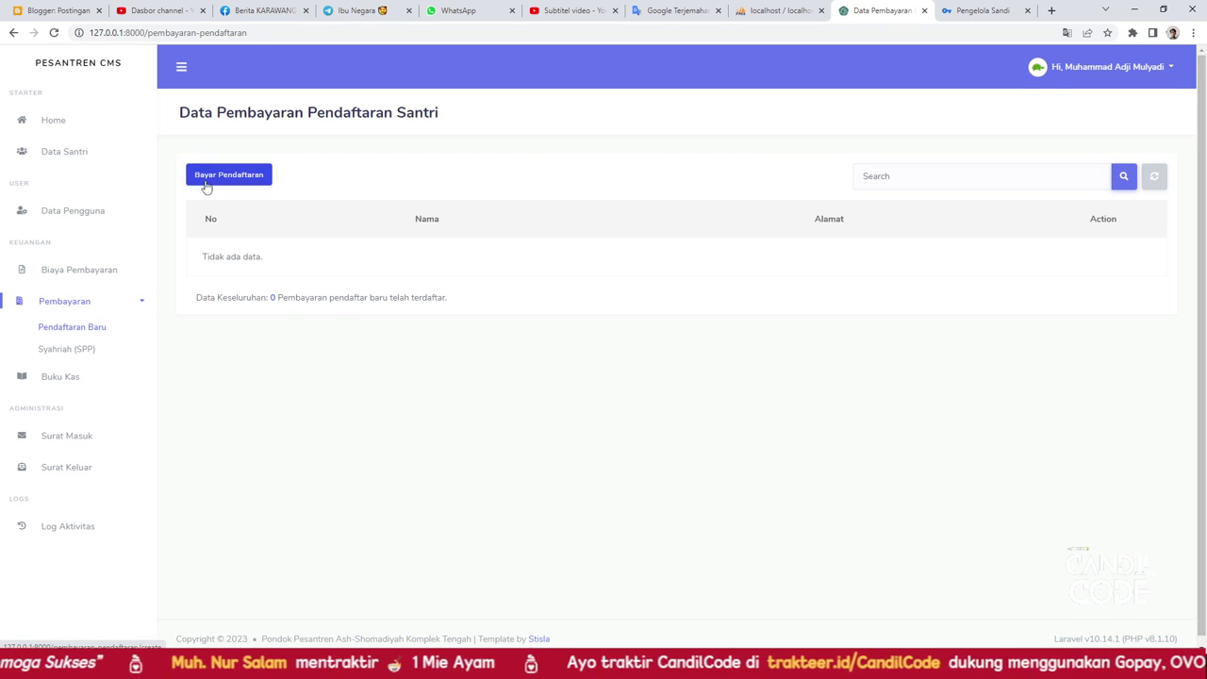
left_click(208, 183)
left_click(358, 206)
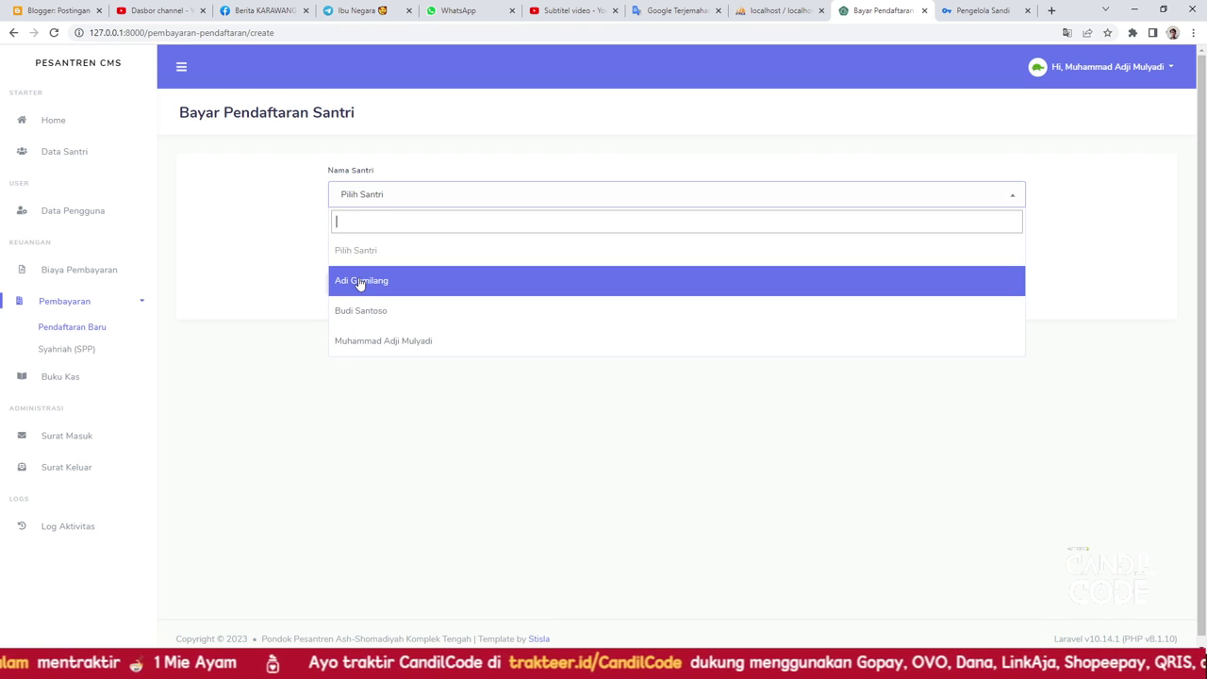
left_click(360, 283)
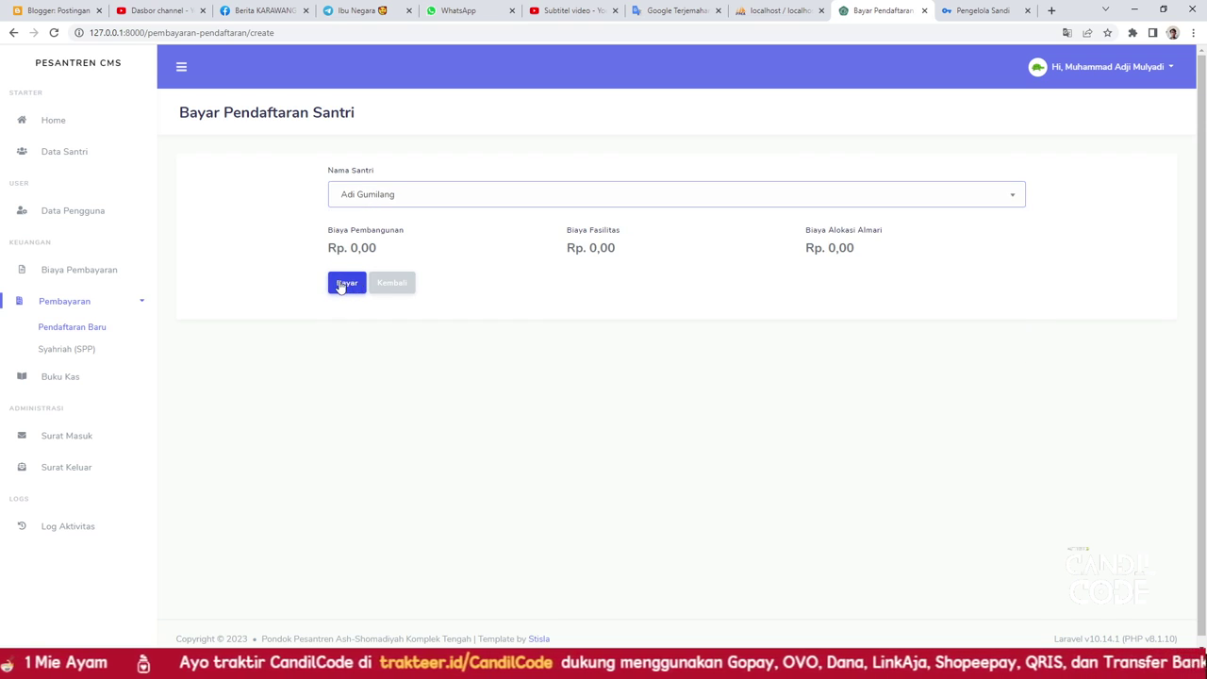
Revisit the fee overview, browse the Syahriah (SPP) payments page, then open Buku Kas
left_click(66, 277)
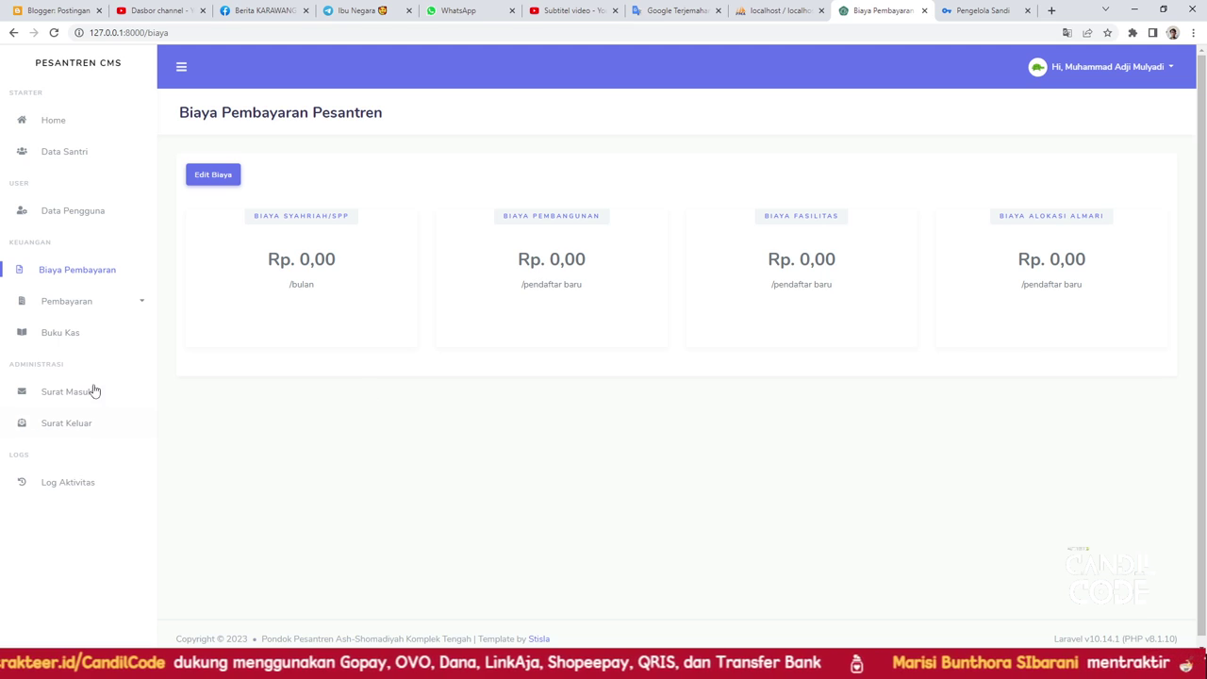
left_click(85, 350)
scroll(412, 409, "down", 1)
scroll(283, 377, "up", 1)
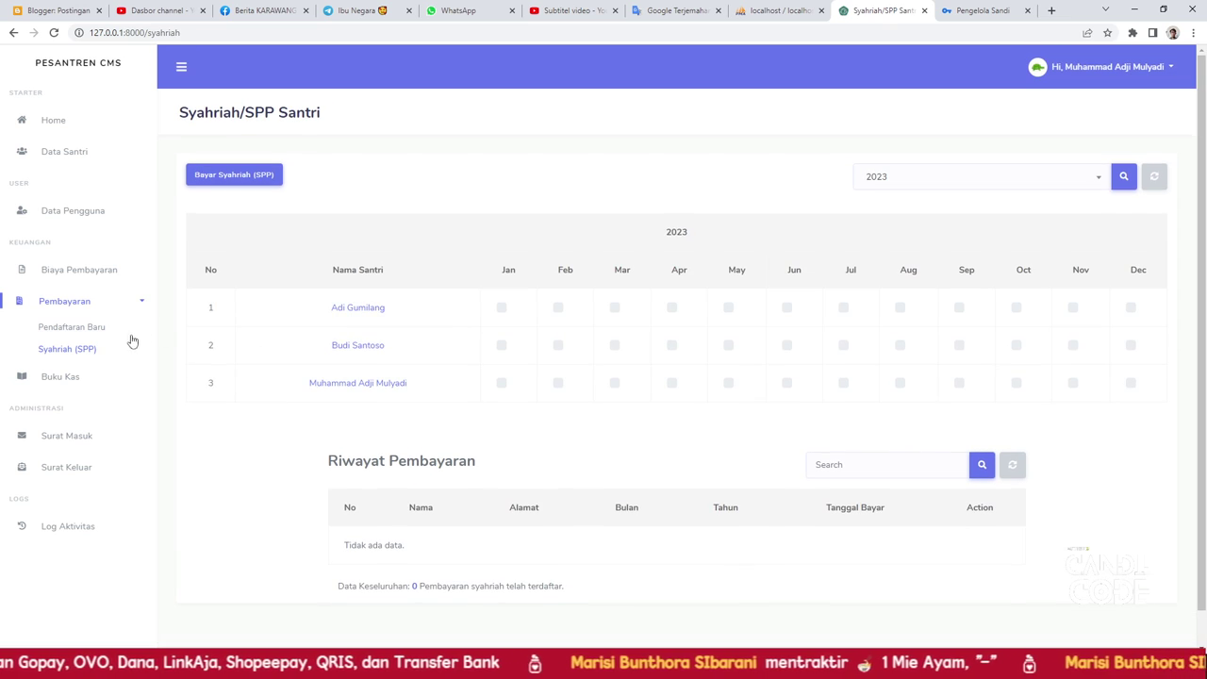
left_click(79, 380)
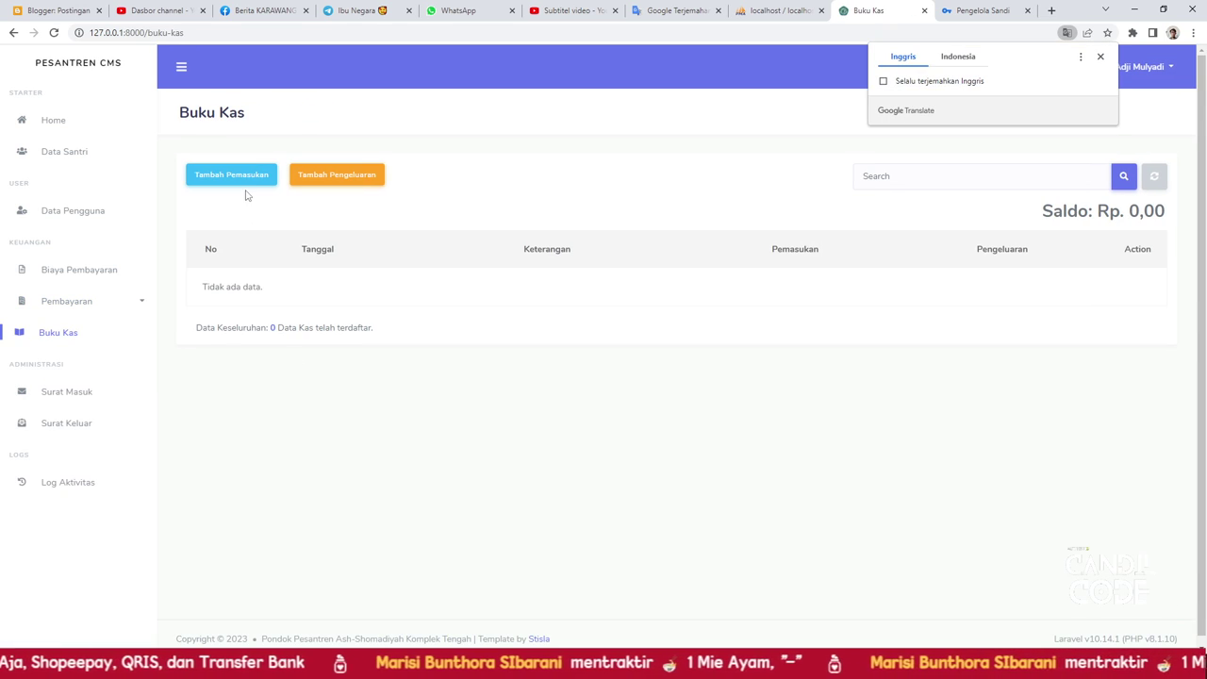
Look at the Tambah Pemasukan form, go back, and attempt Tambah Pengeluaran, triggering 'Saldo tidak mencukupi.'
left_click(243, 179)
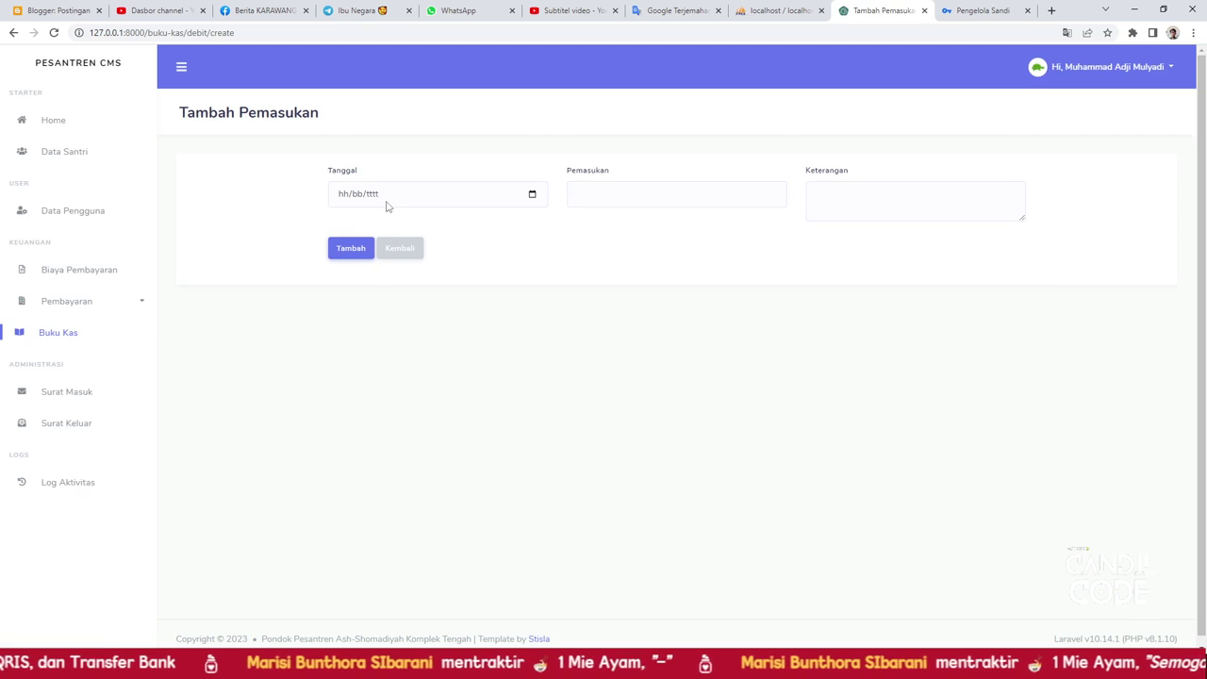
left_click(635, 200)
left_click(840, 200)
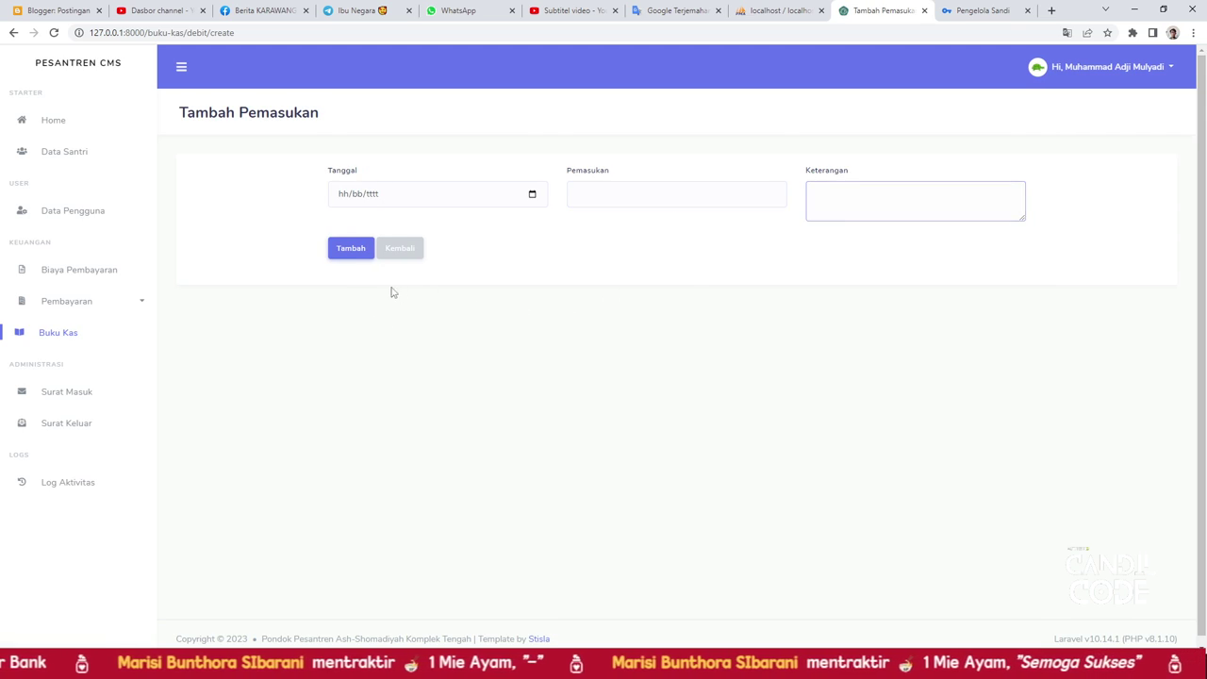
left_click(84, 340)
left_click(347, 179)
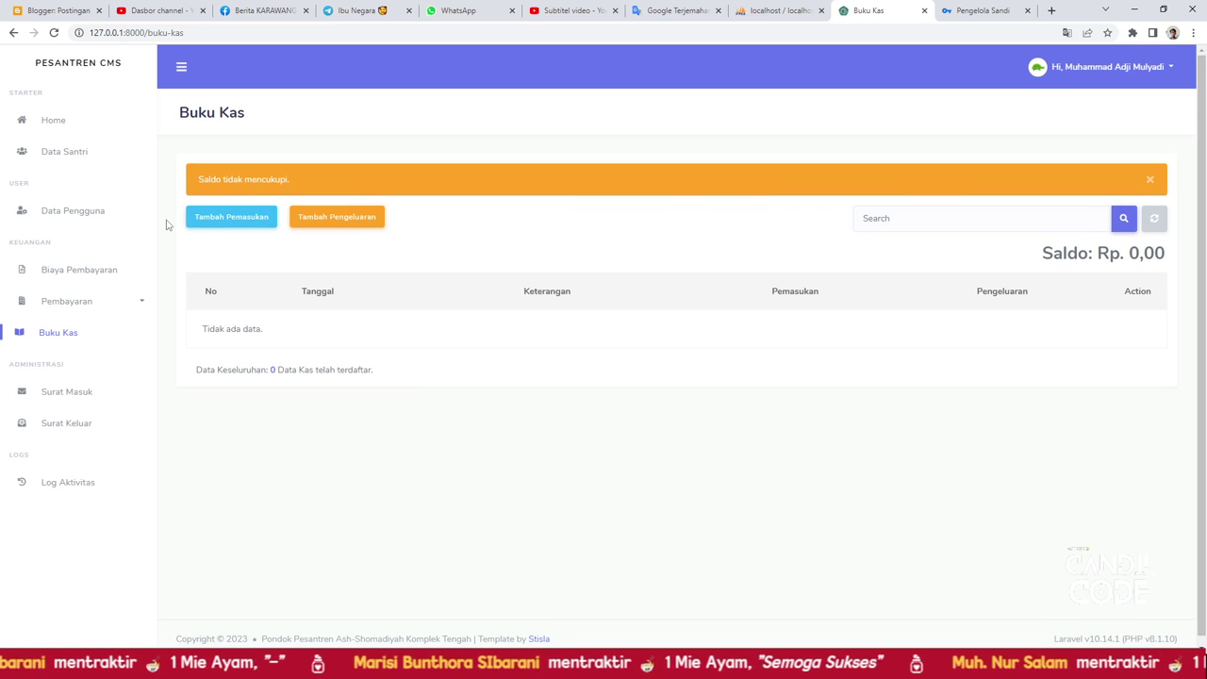
Clear the warning and browse Surat Masuk, its Tambah Surat Masuk form, and Surat Keluar
left_click(63, 335)
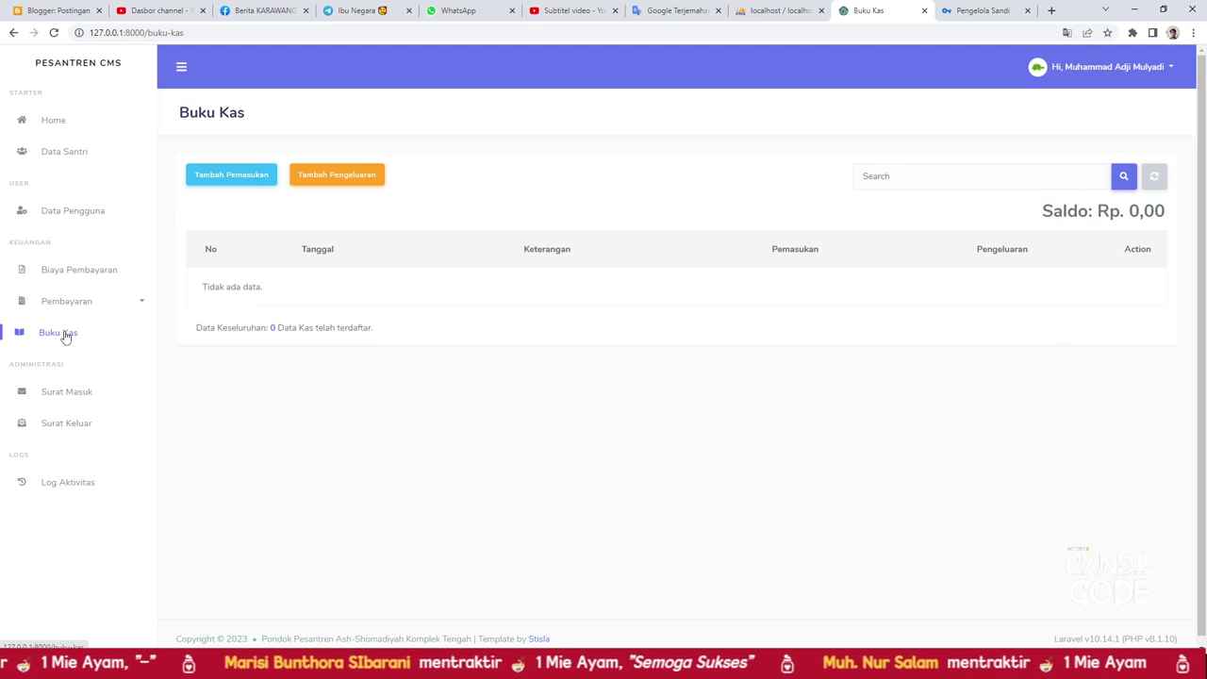
left_click(62, 394)
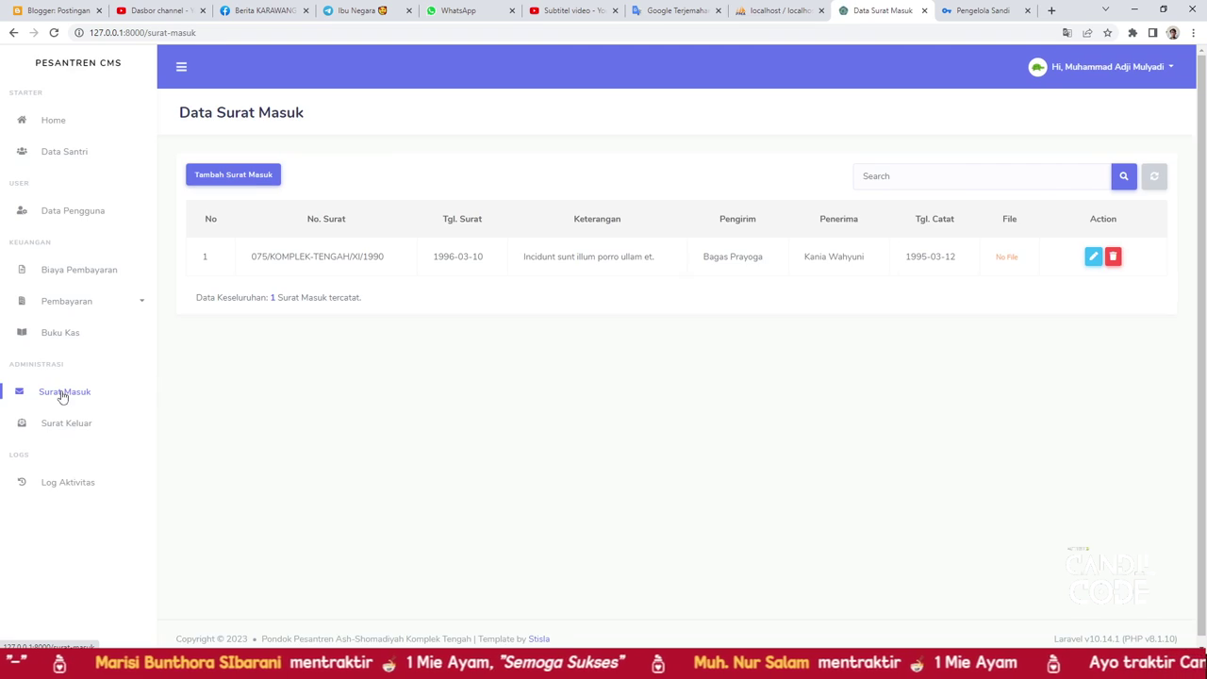
left_click(205, 174)
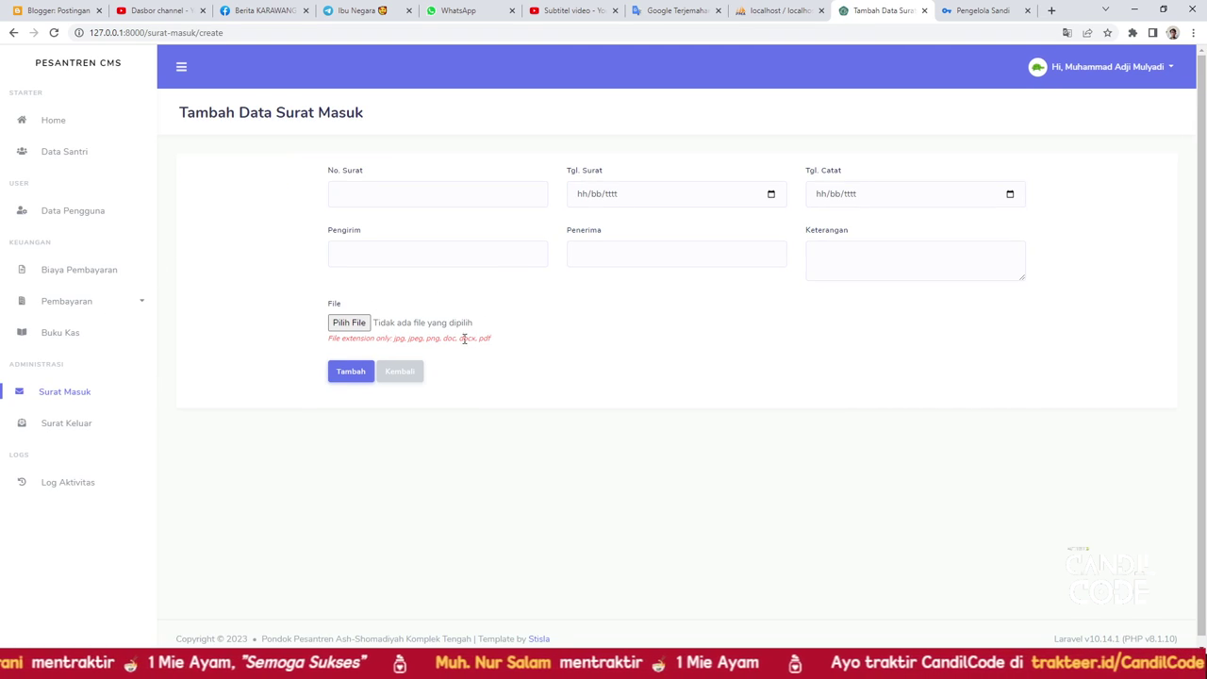
left_click(88, 431)
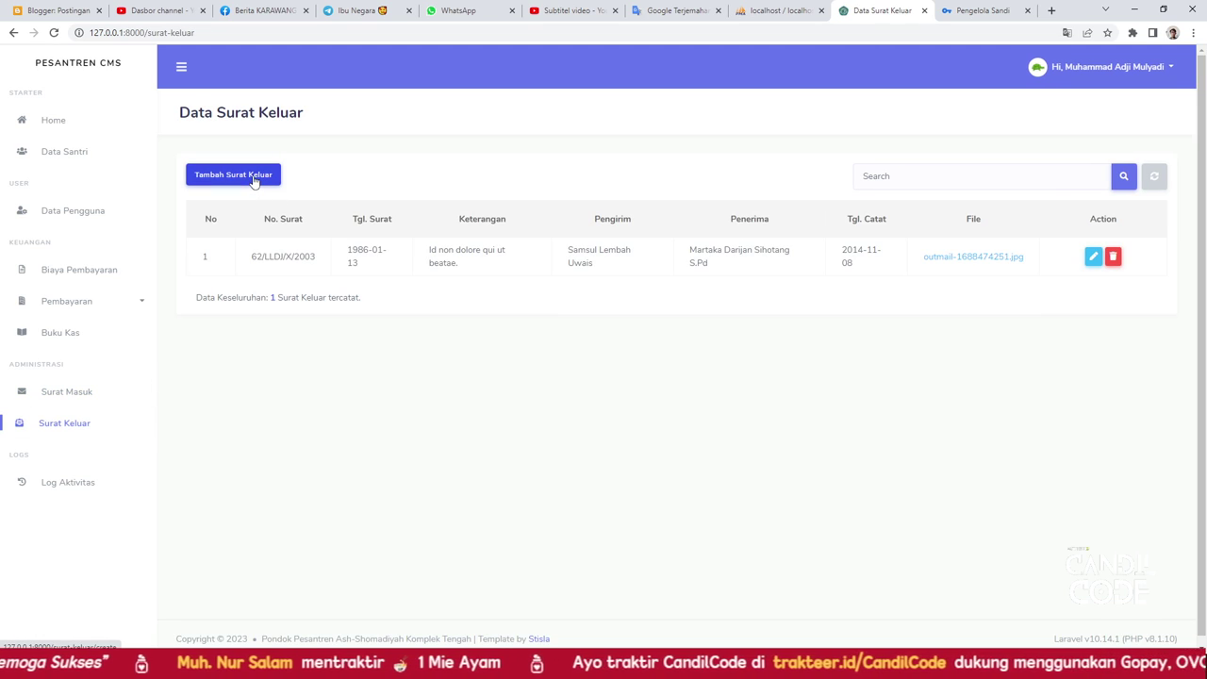
Scroll through the ten Log Aktivitas entries and bring up the account menu
left_click(69, 492)
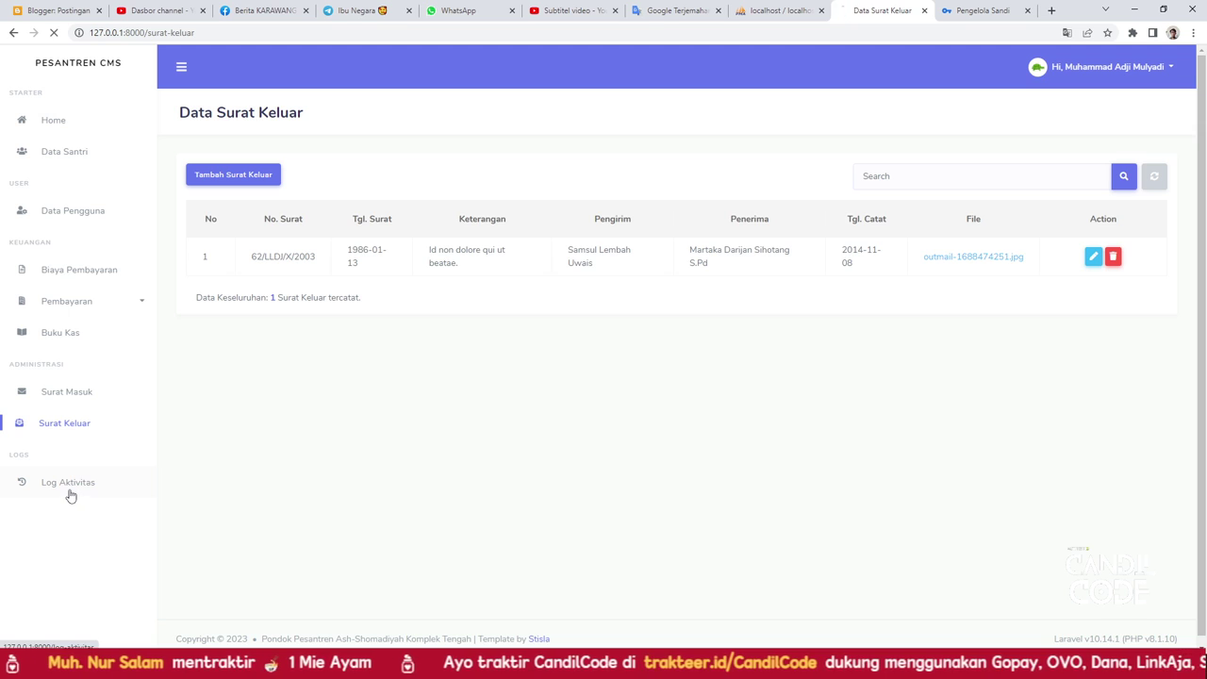
scroll(358, 372, "down", 2)
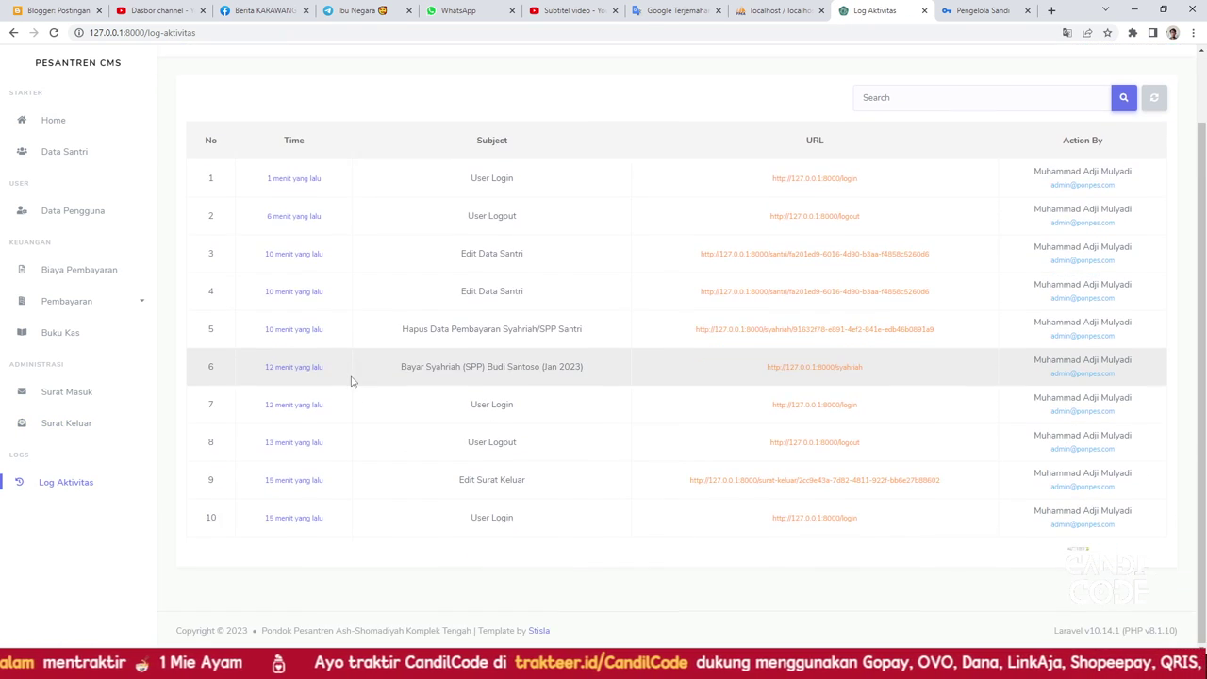
scroll(320, 367, "up", 1)
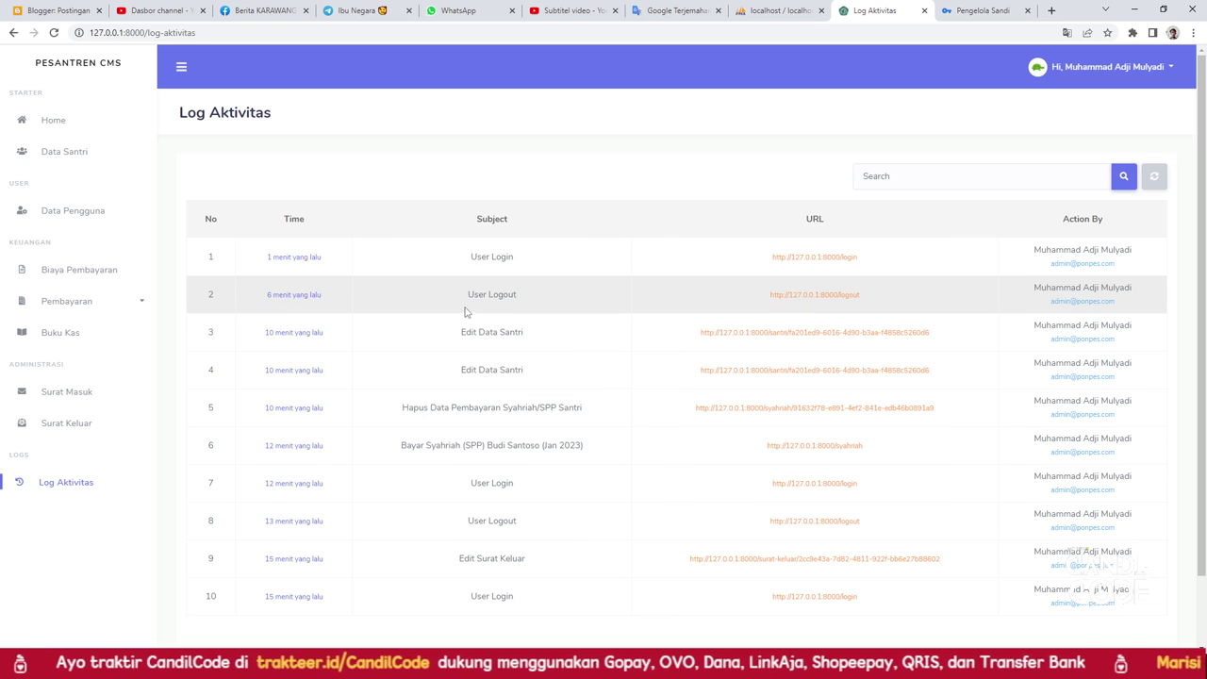
left_click(1070, 76)
Log out of the administrator account and sign in with the pengurus account
left_click(1089, 127)
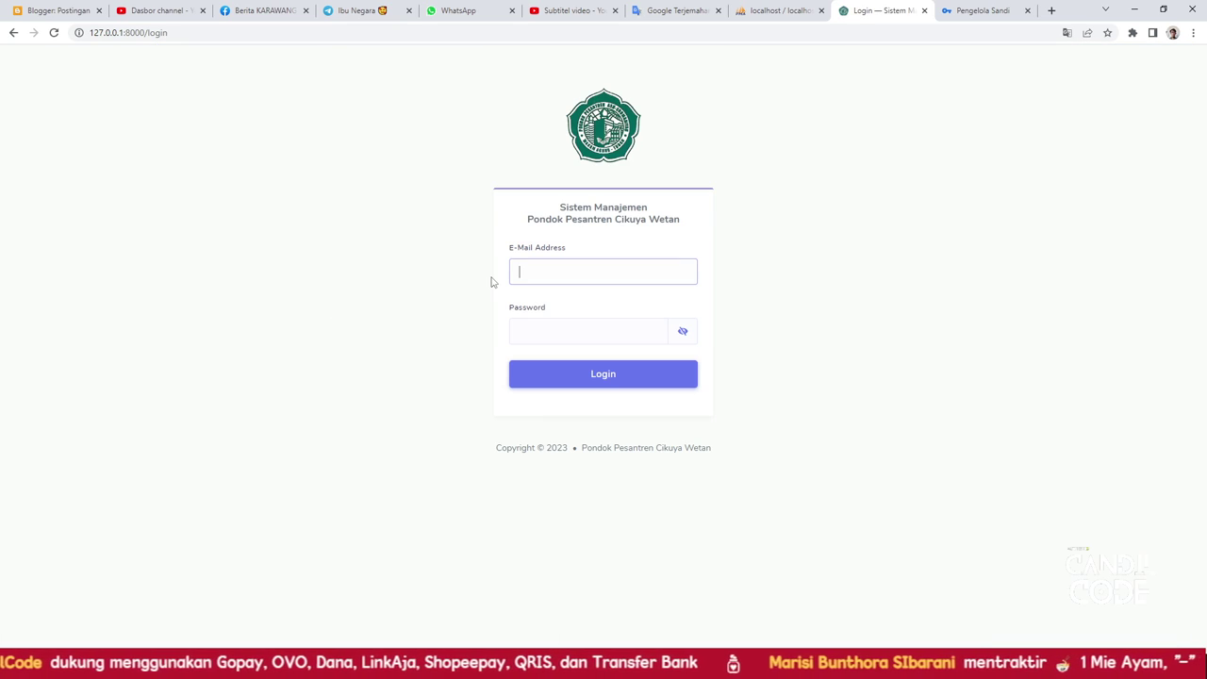
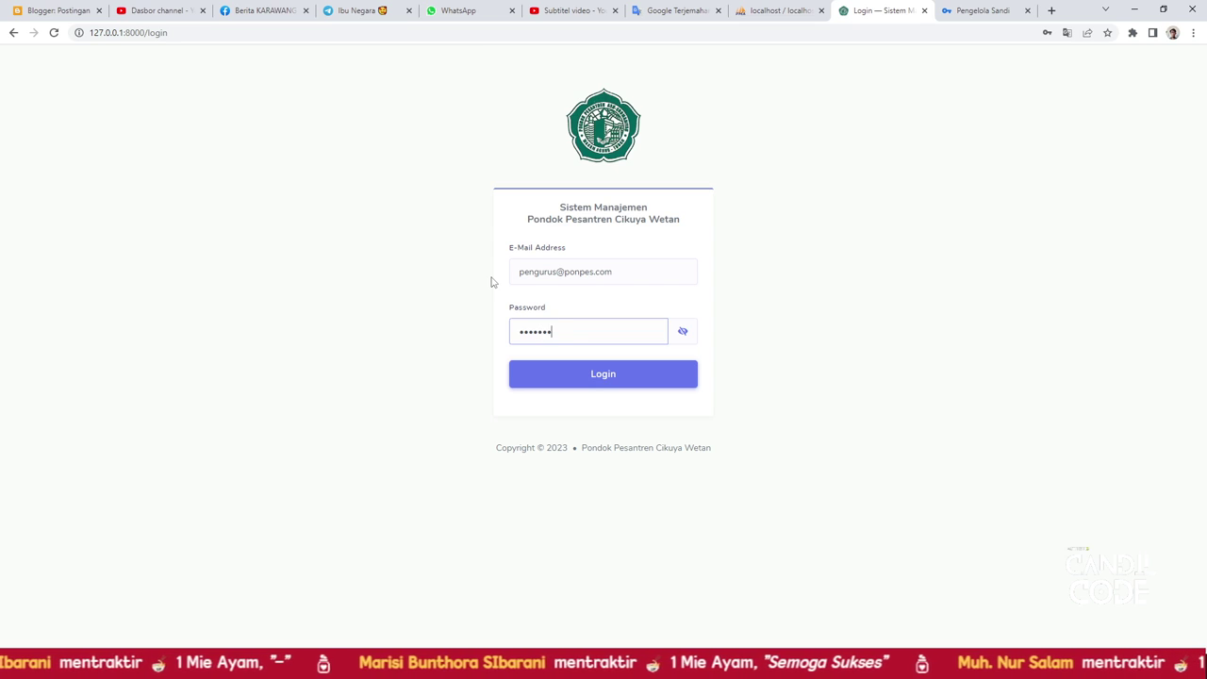
key("Return")
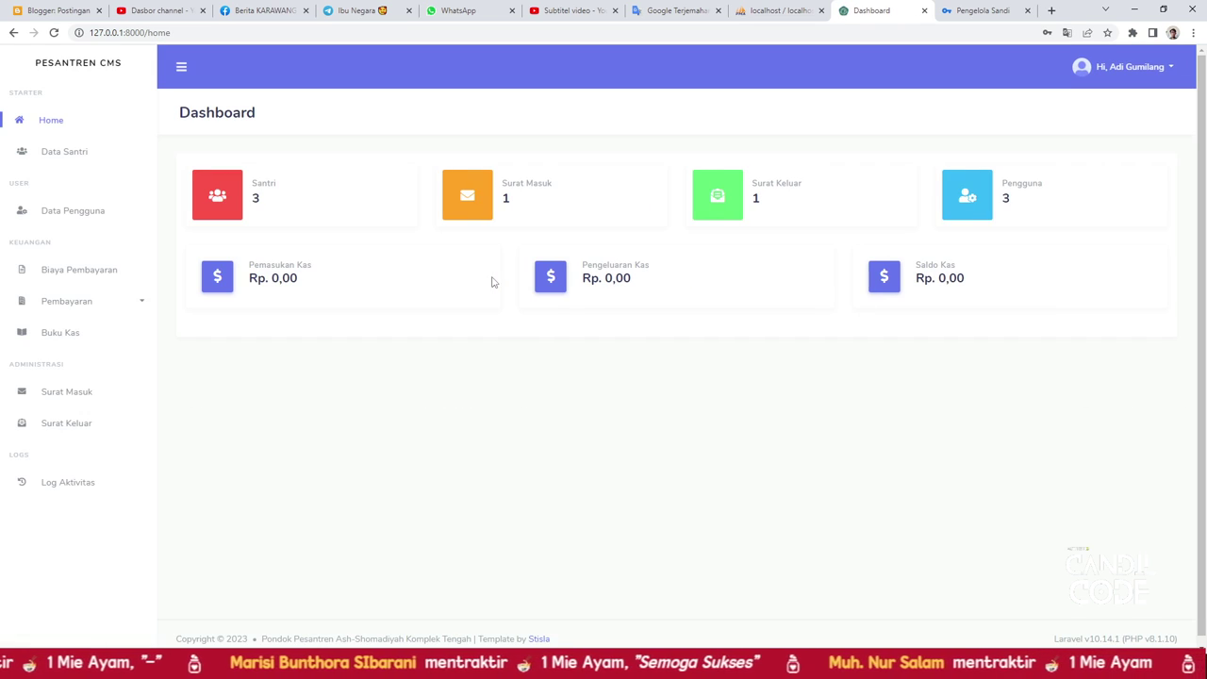
As pengurus, check access to Pendaftaran Baru payments, Data Pengguna and Data Santri
left_click(93, 305)
left_click(87, 330)
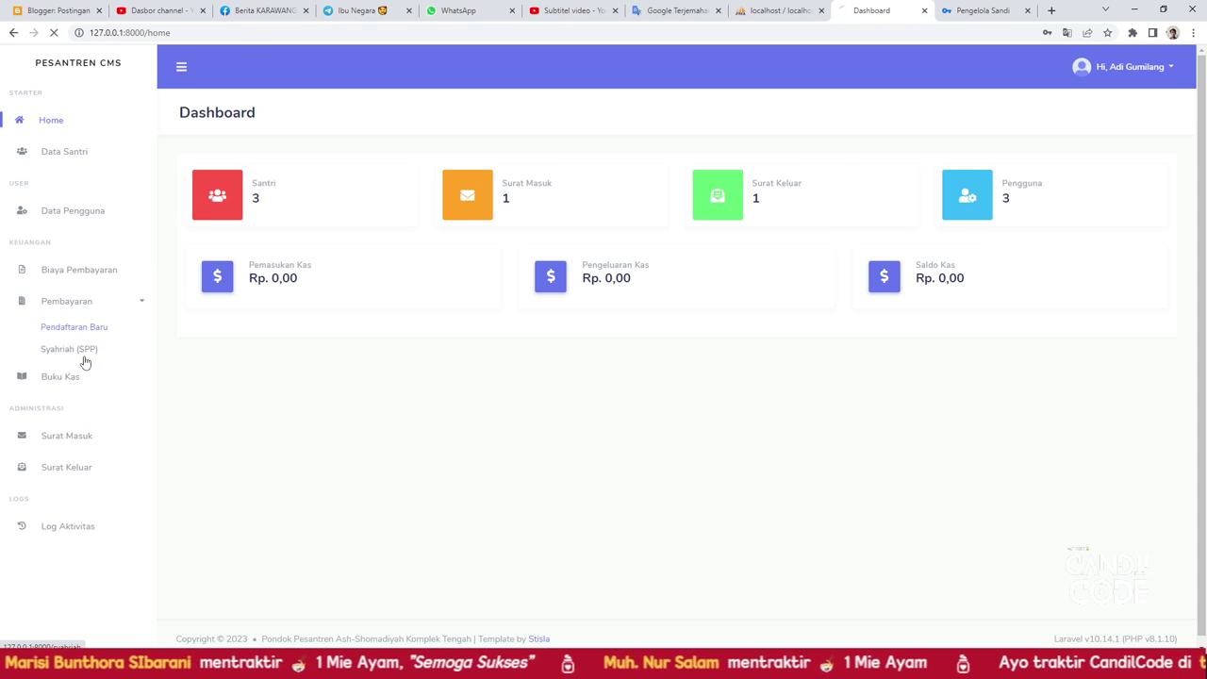
left_click(83, 215)
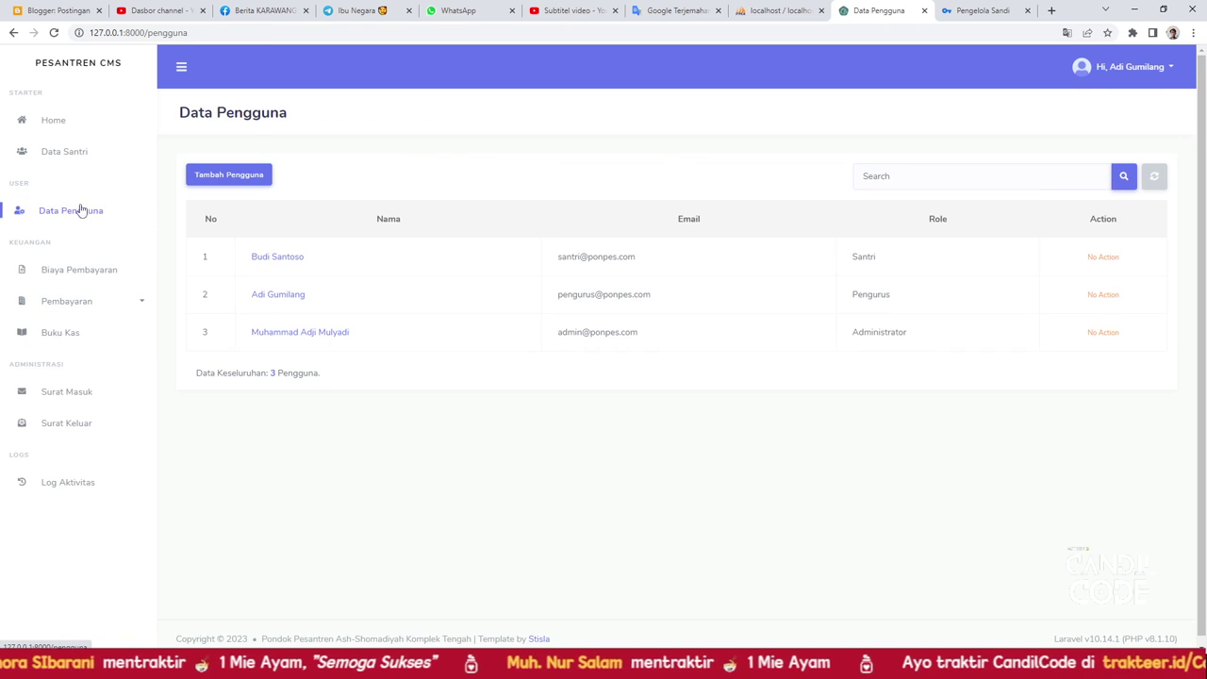
left_click(68, 156)
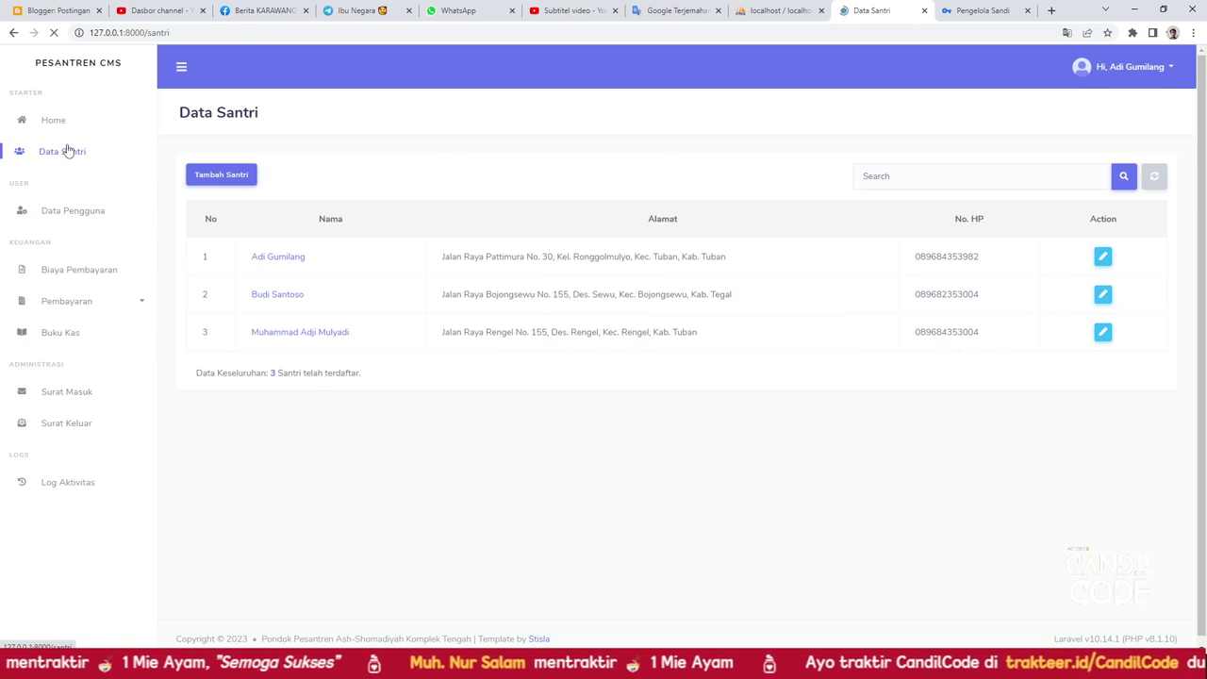
left_click(97, 217)
left_click(95, 303)
left_click(94, 327)
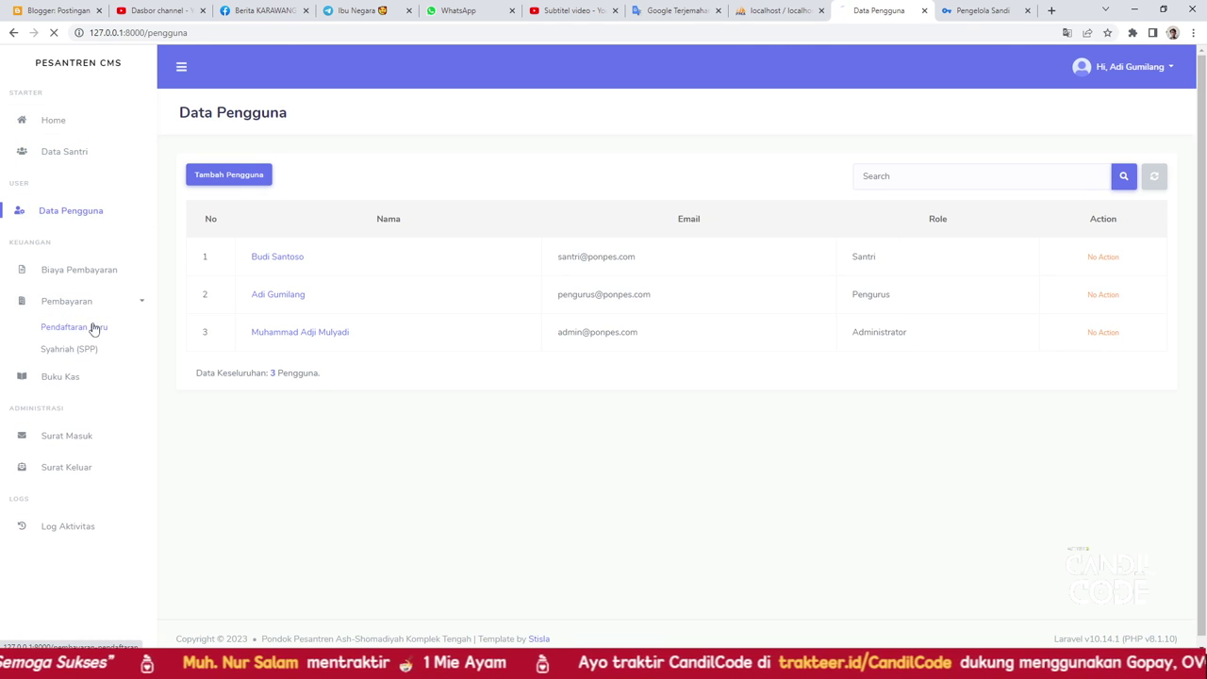
Browse Surat Masuk, Surat Keluar and the Log Aktivitas list, then bring up the account menu
left_click(82, 445)
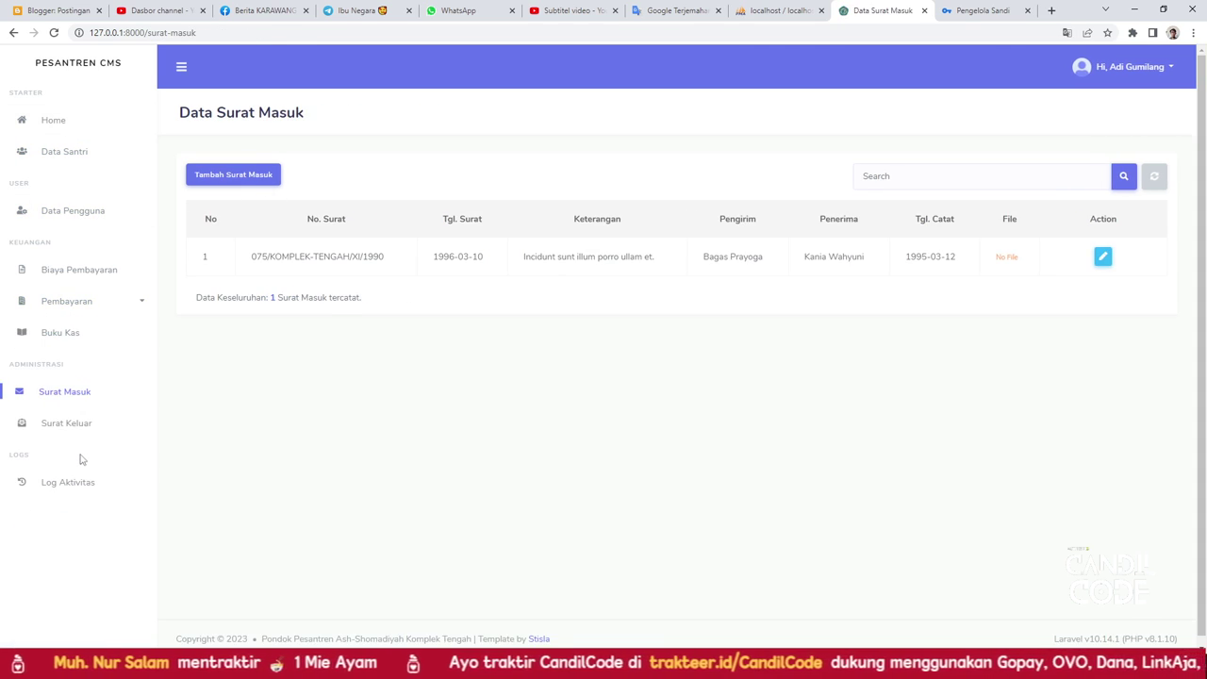
left_click(69, 425)
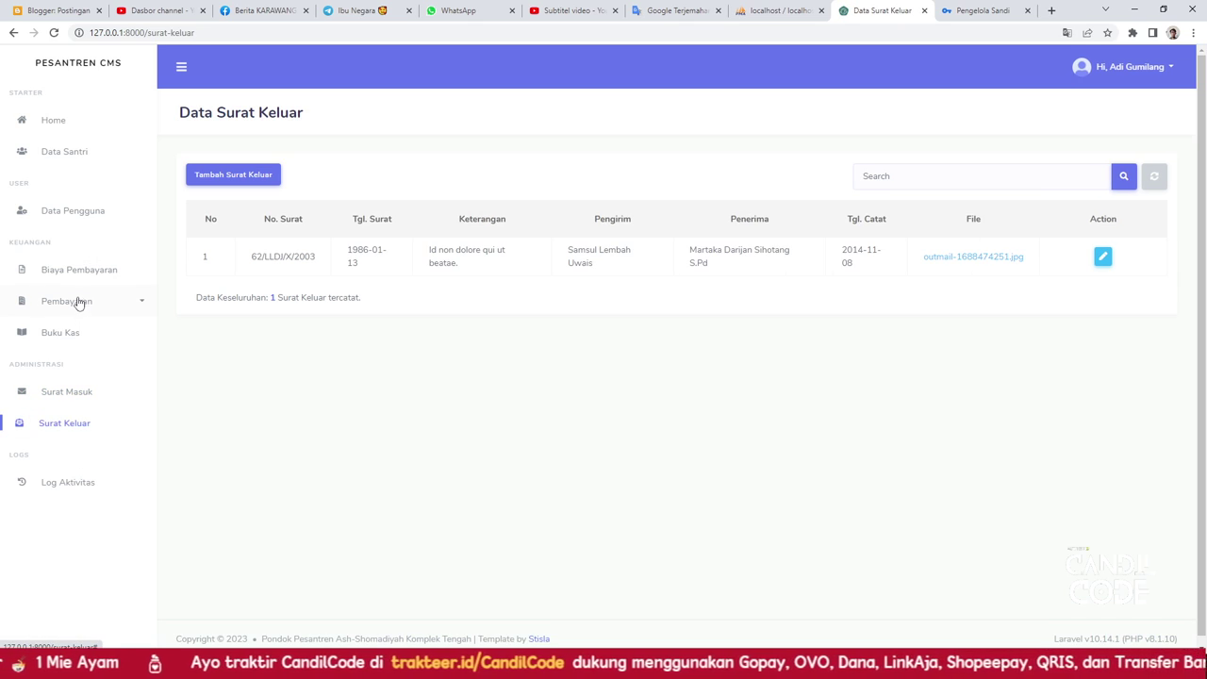
left_click(79, 481)
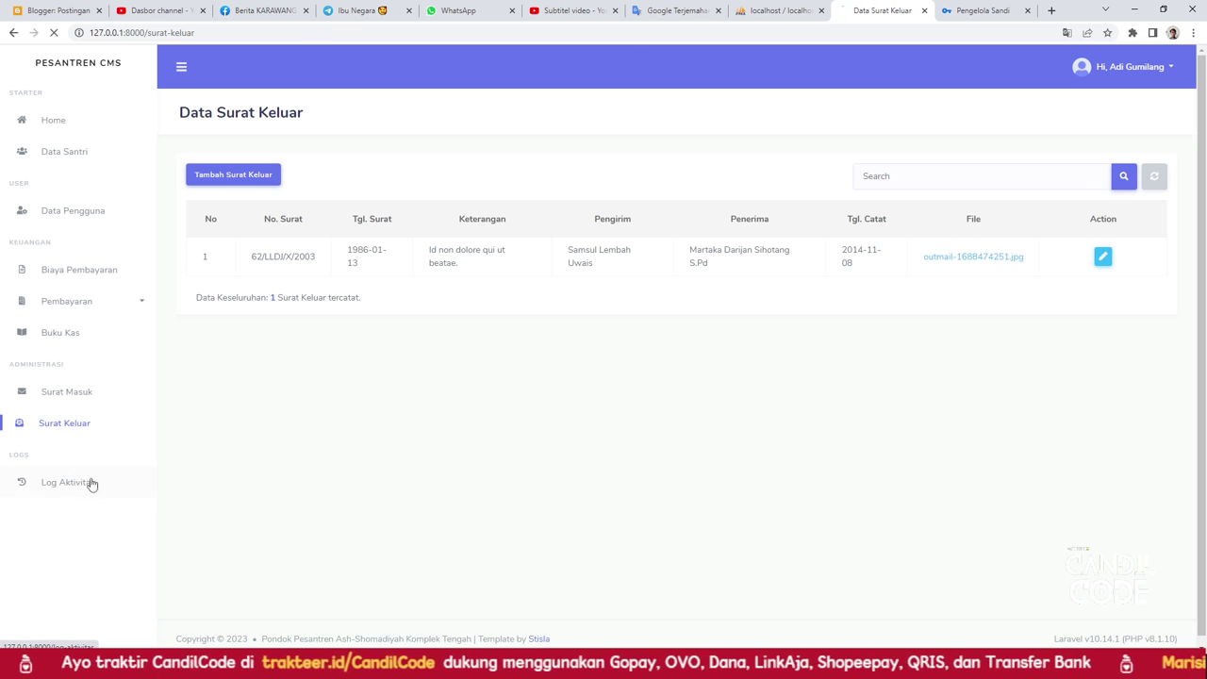
scroll(264, 377, "down", 1)
scroll(276, 322, "up", 1)
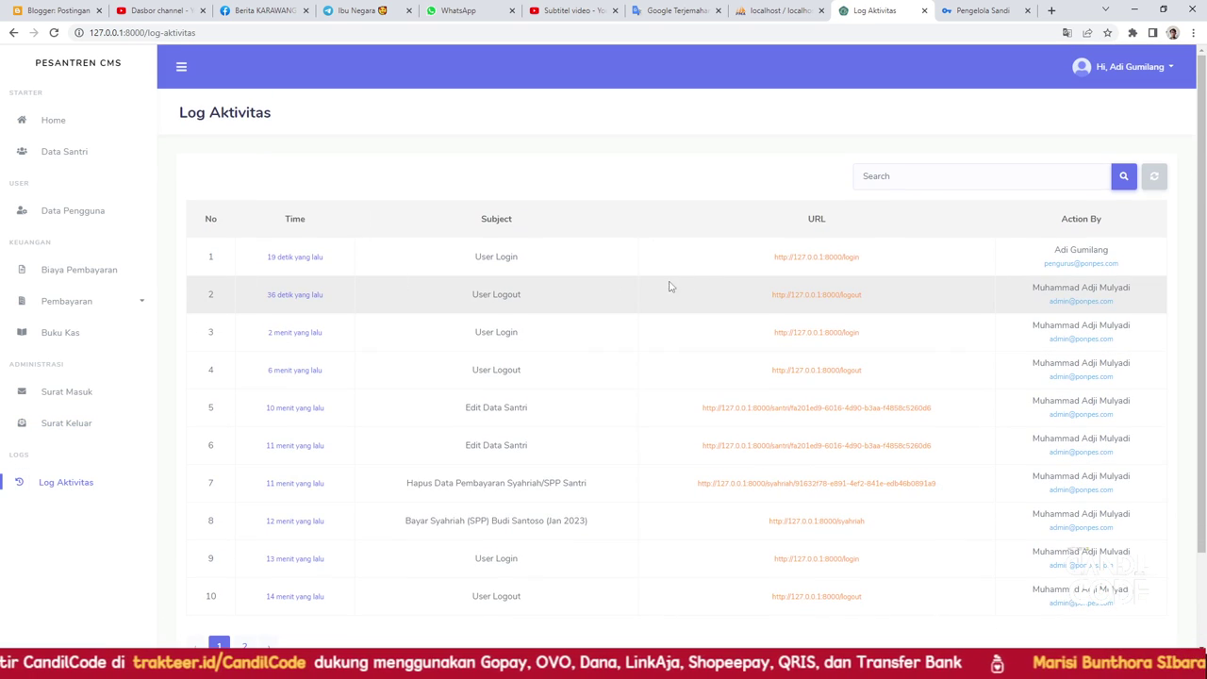
left_click(1104, 75)
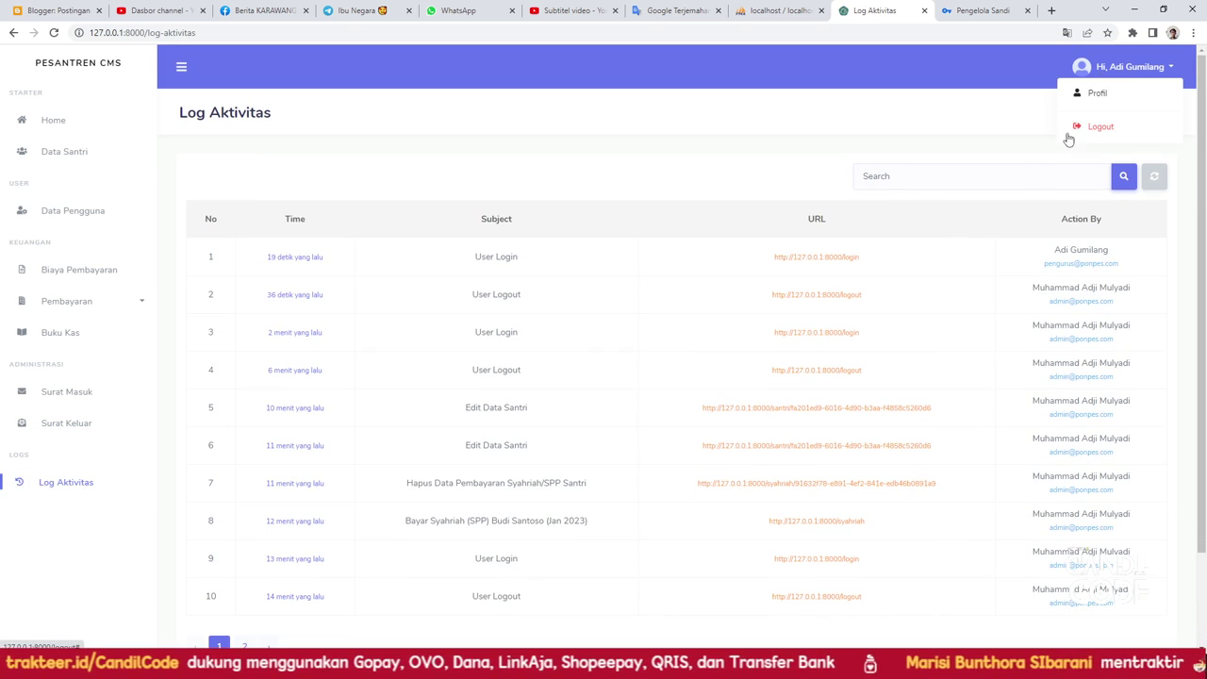
Log out of pengurus and try signing in with the santri account, which is refused access
left_click(1096, 126)
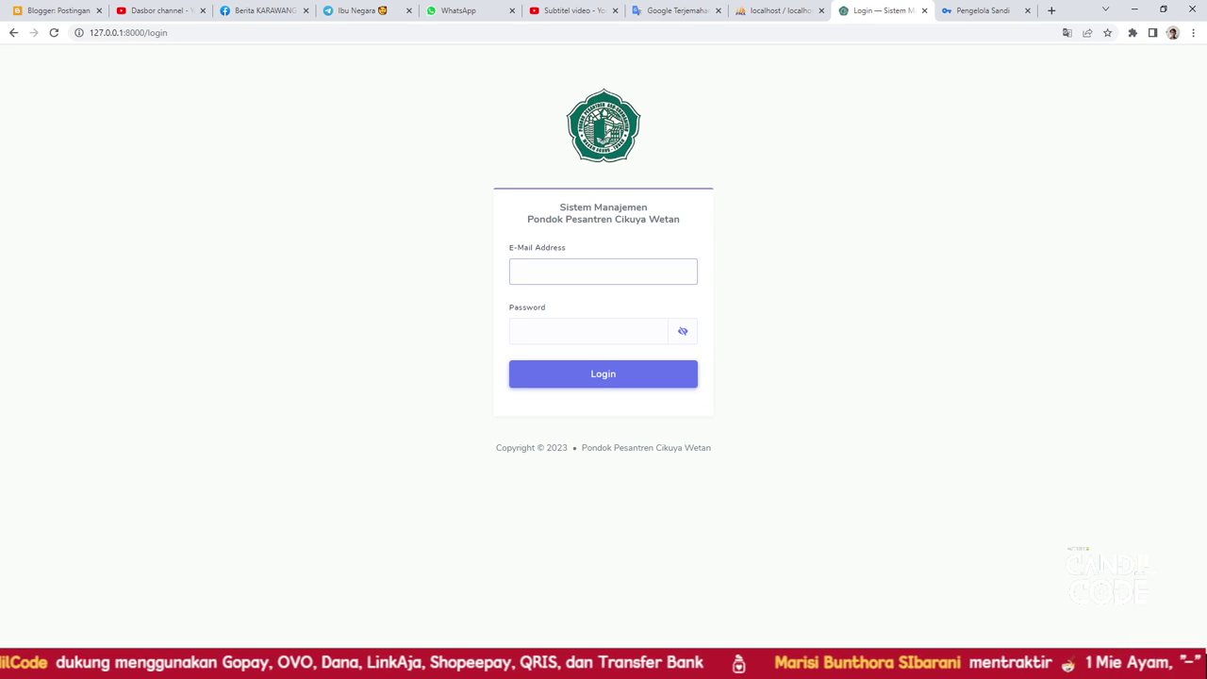
left_click(528, 270)
type("sand")
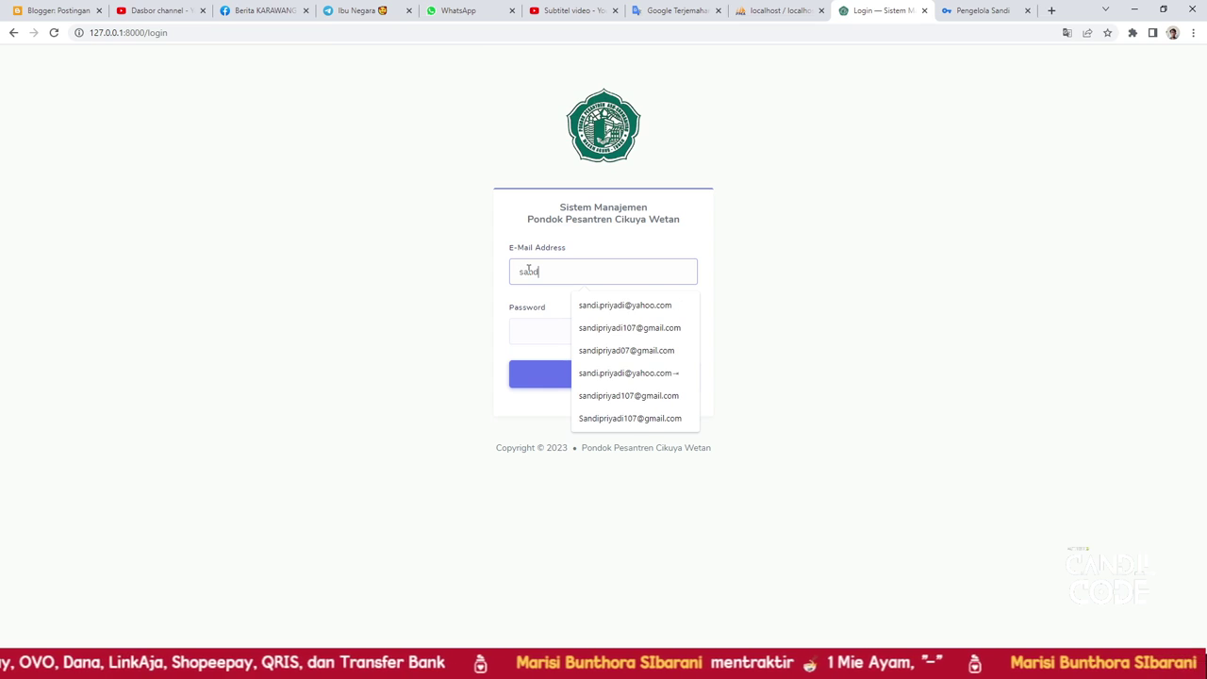
type("r")
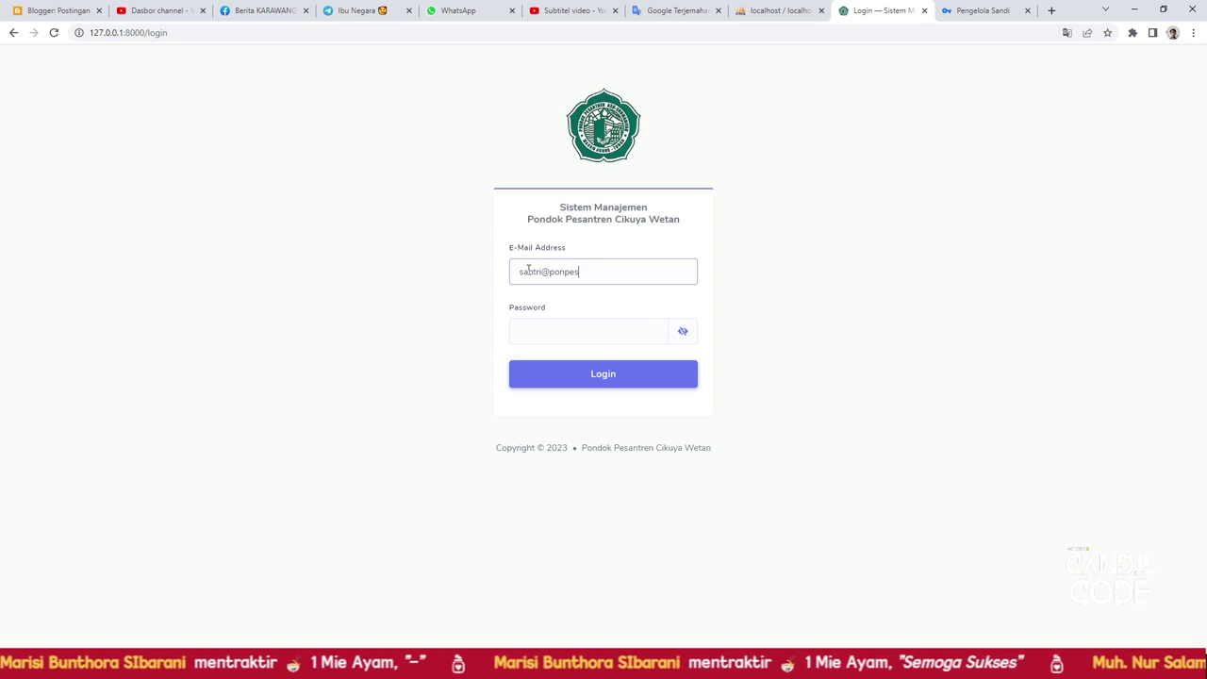
key("Tab")
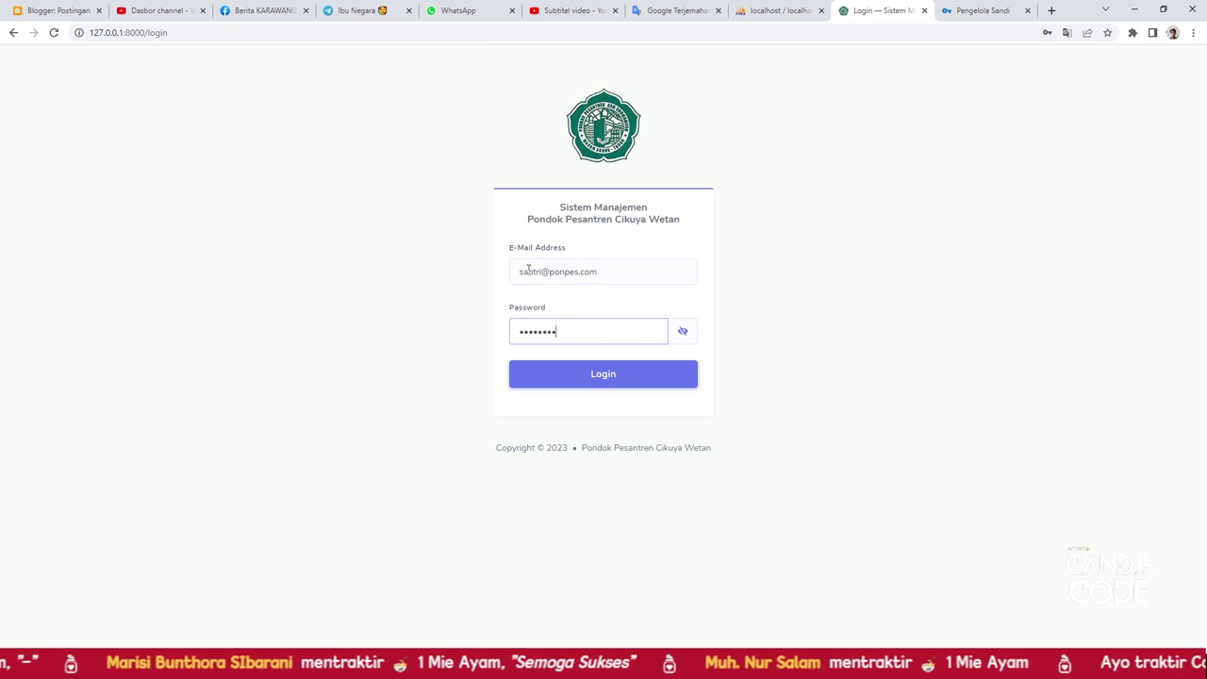
key("Return")
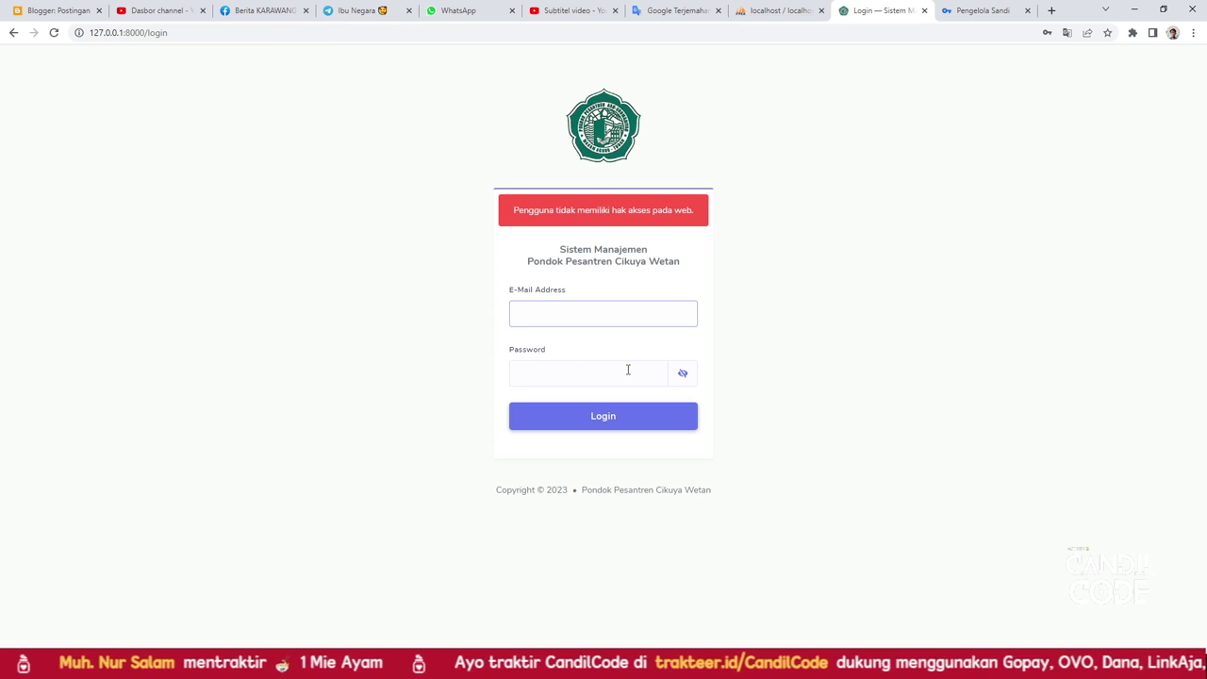
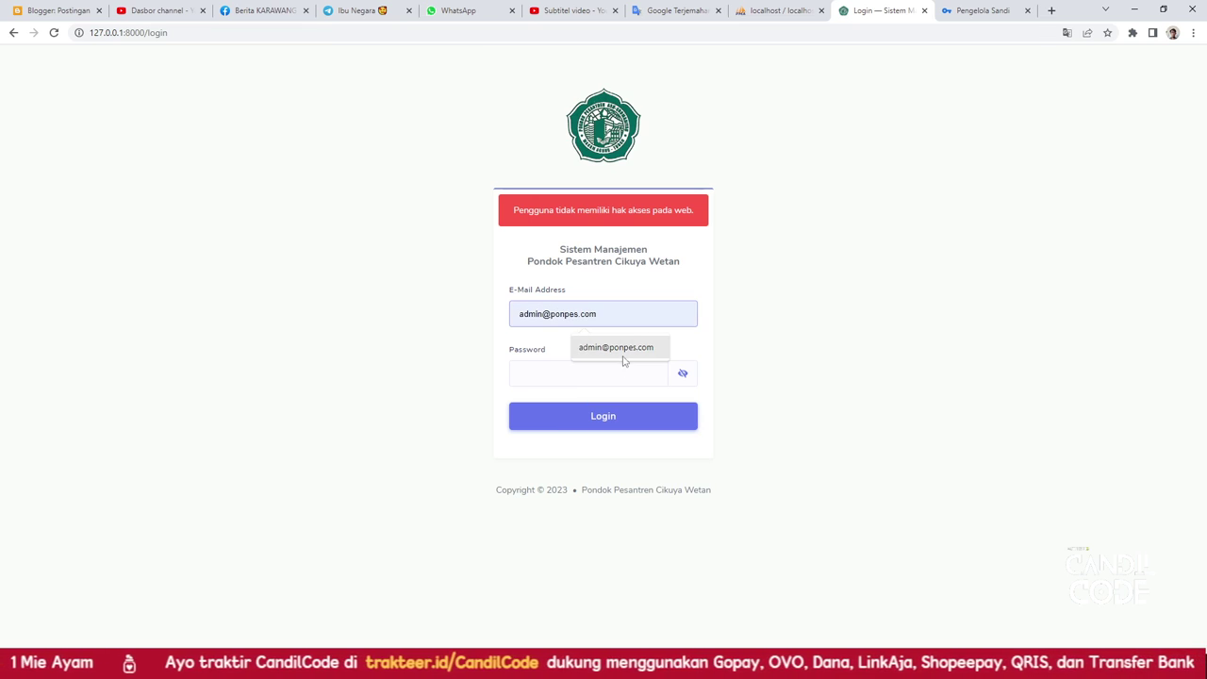
Sign back in with the administrator e-mail and password and dismiss Chrome's password alert
left_click(622, 349)
left_click(619, 370)
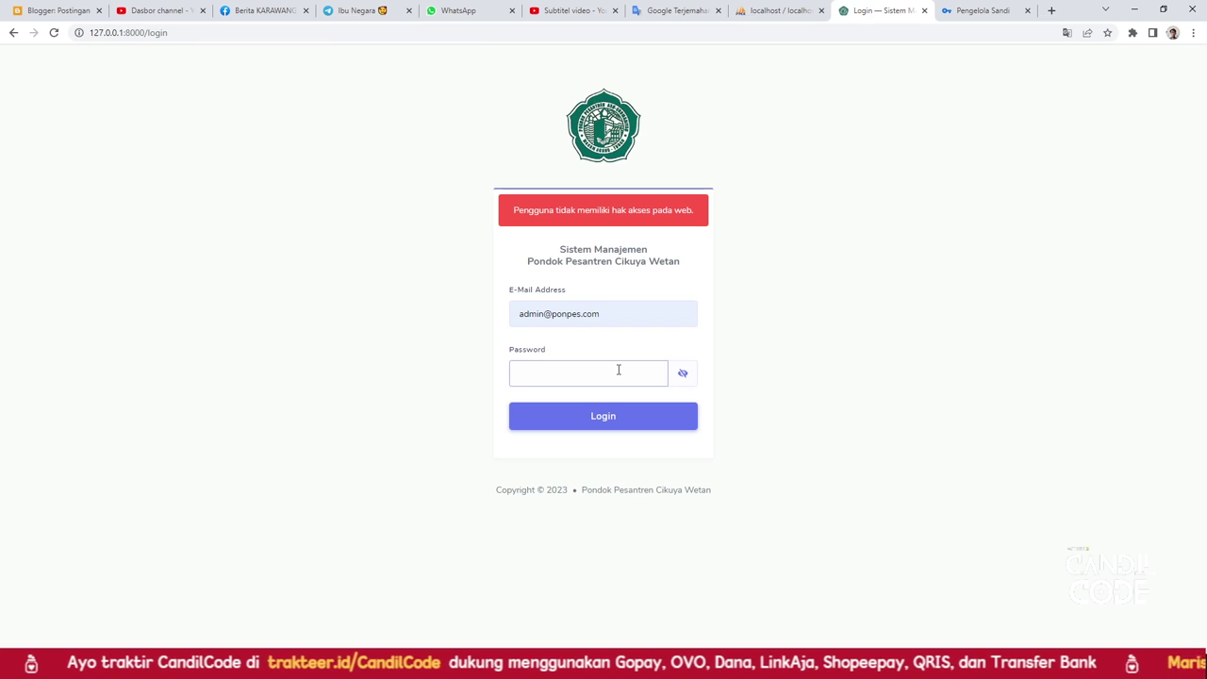
type("password")
key("Return")
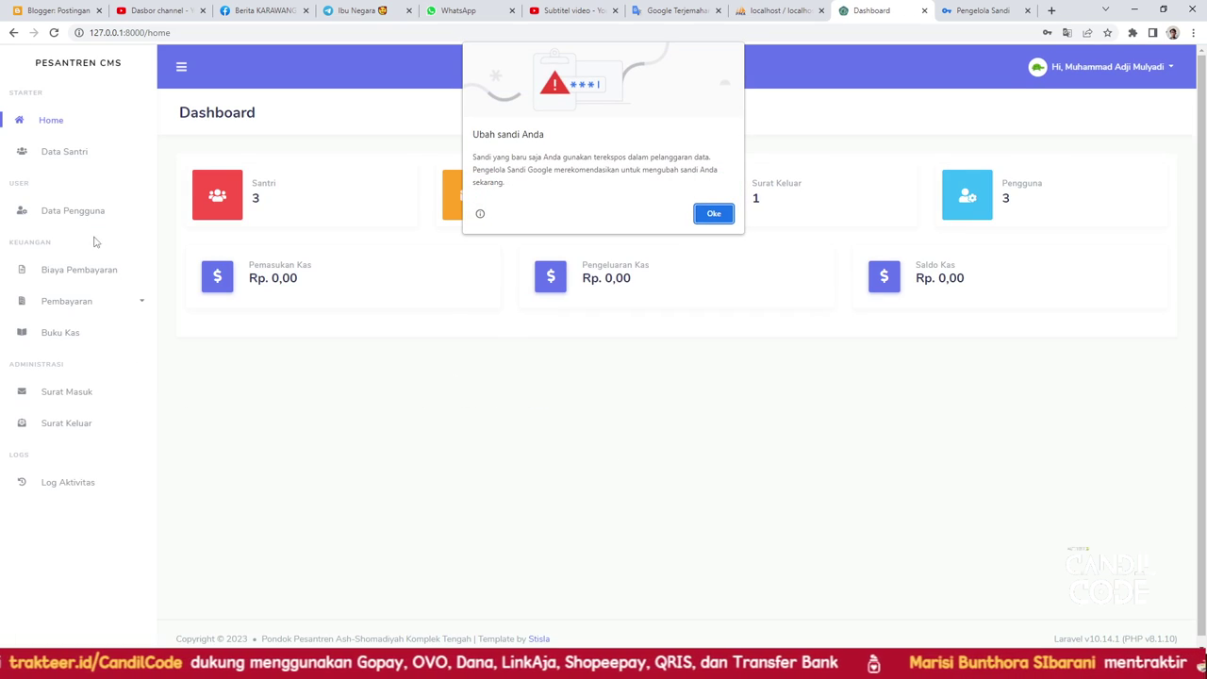
left_click(699, 215)
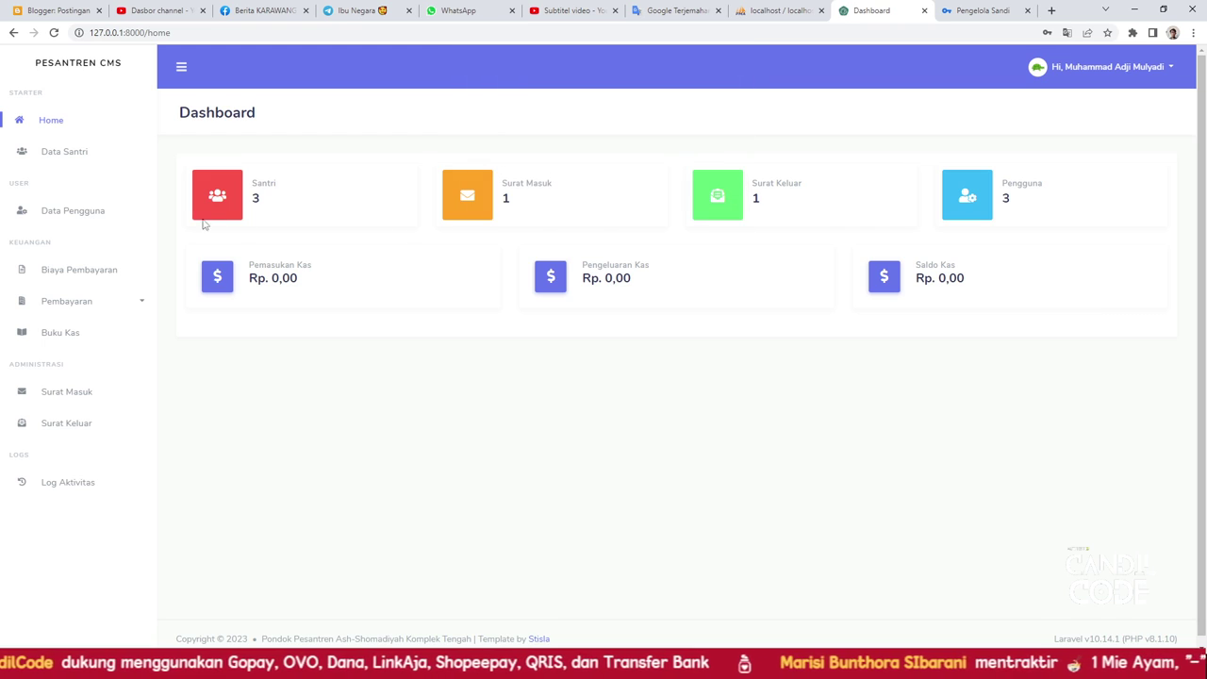
Review Data Pengguna's three users, selecting the Santri account's e-mail, then bring up the account menu
left_click(119, 218)
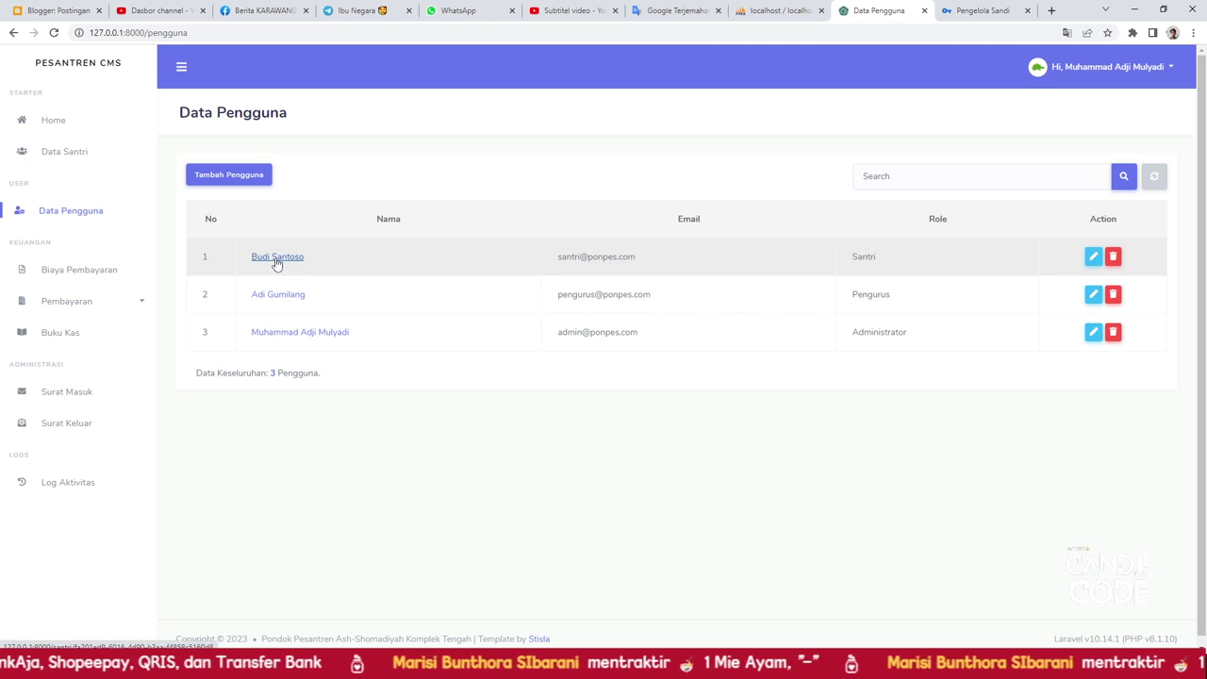
triple_click(563, 255)
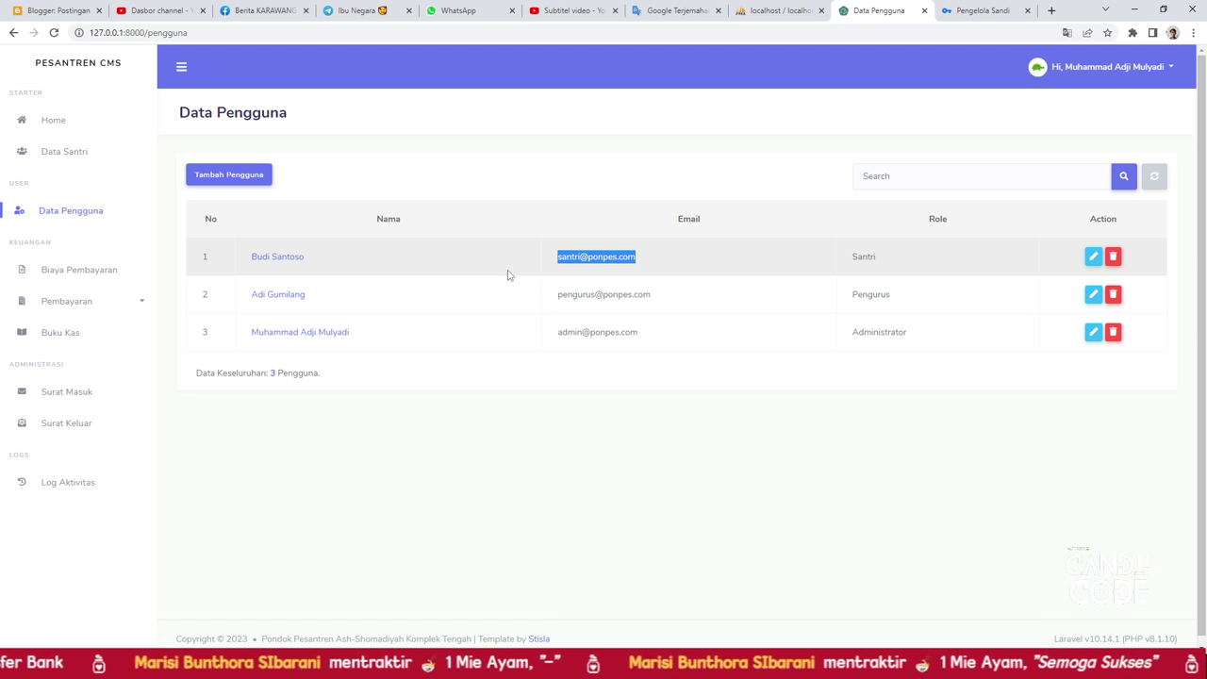
left_click(435, 256)
left_click(1089, 78)
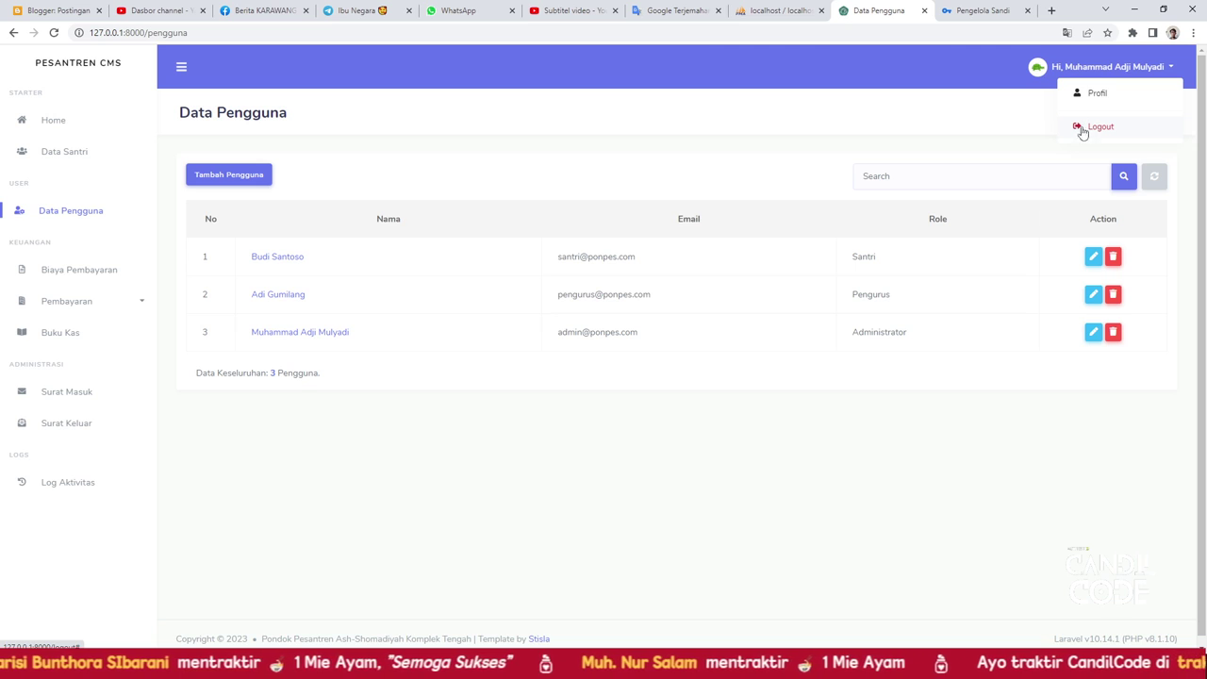
Open the Tambah Pengguna form and inspect the Nama Santri list of linkable santri
left_click(244, 181)
left_click(380, 202)
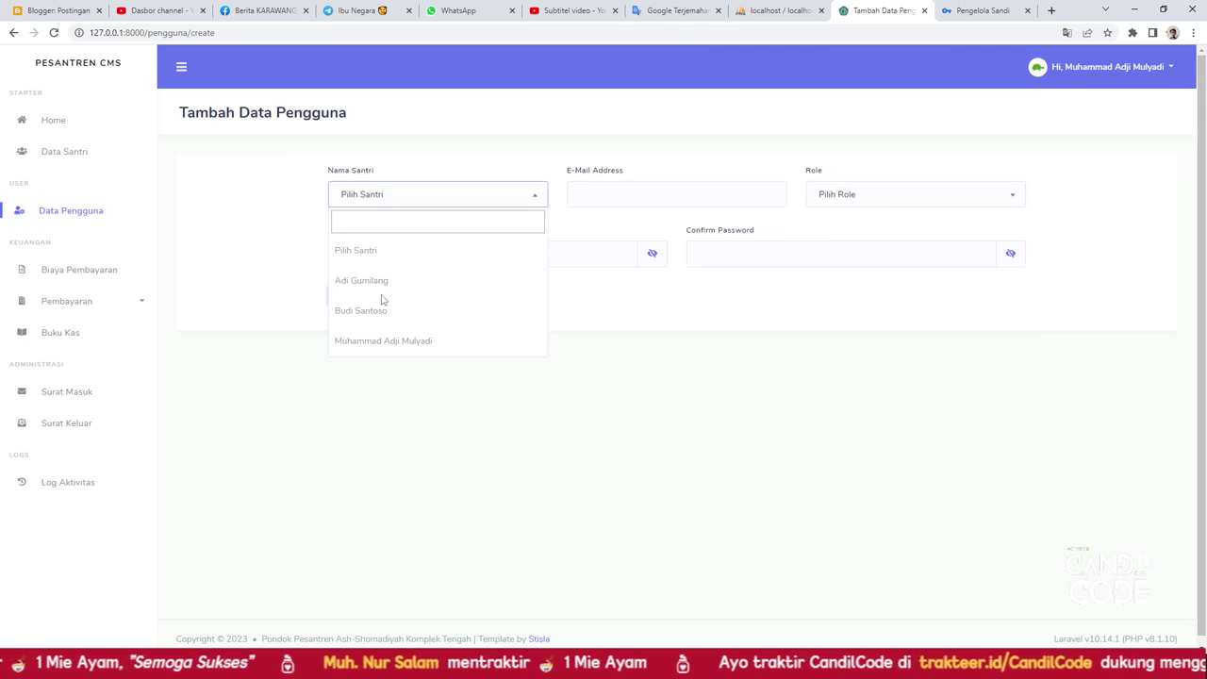
left_click(687, 380)
left_click(531, 204)
left_click(598, 194)
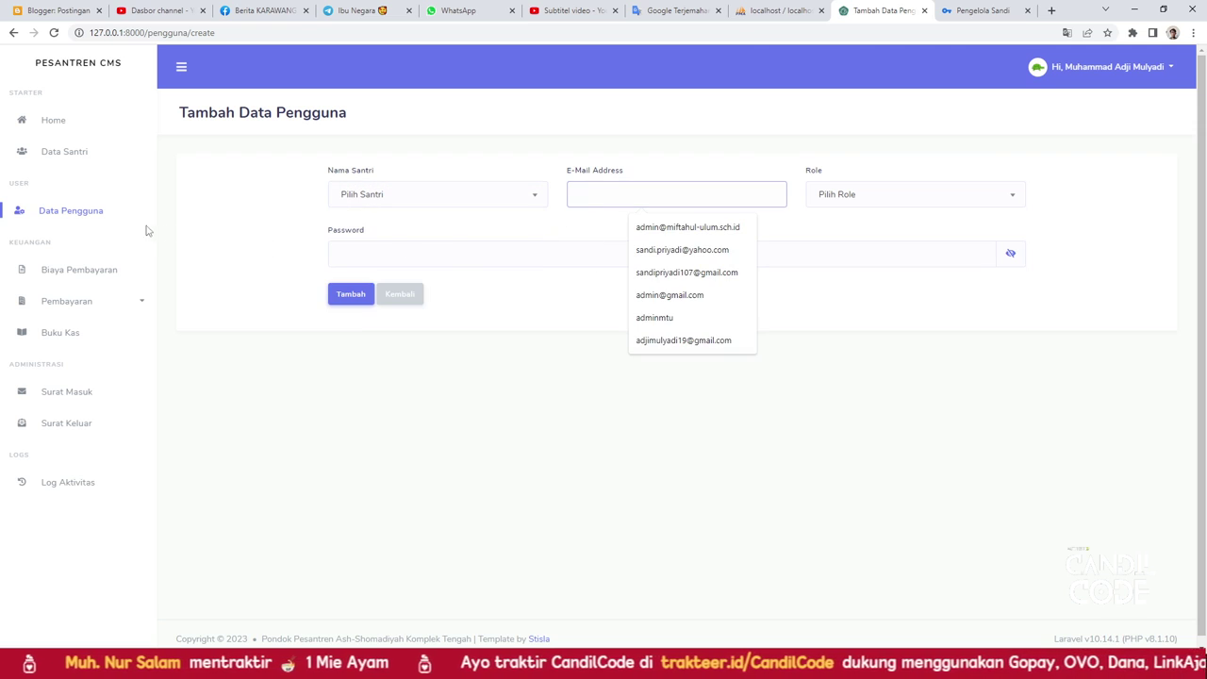
In Data Santri, open Tambah Santri, pick a saved santri name and try the birth-date picker
left_click(98, 157)
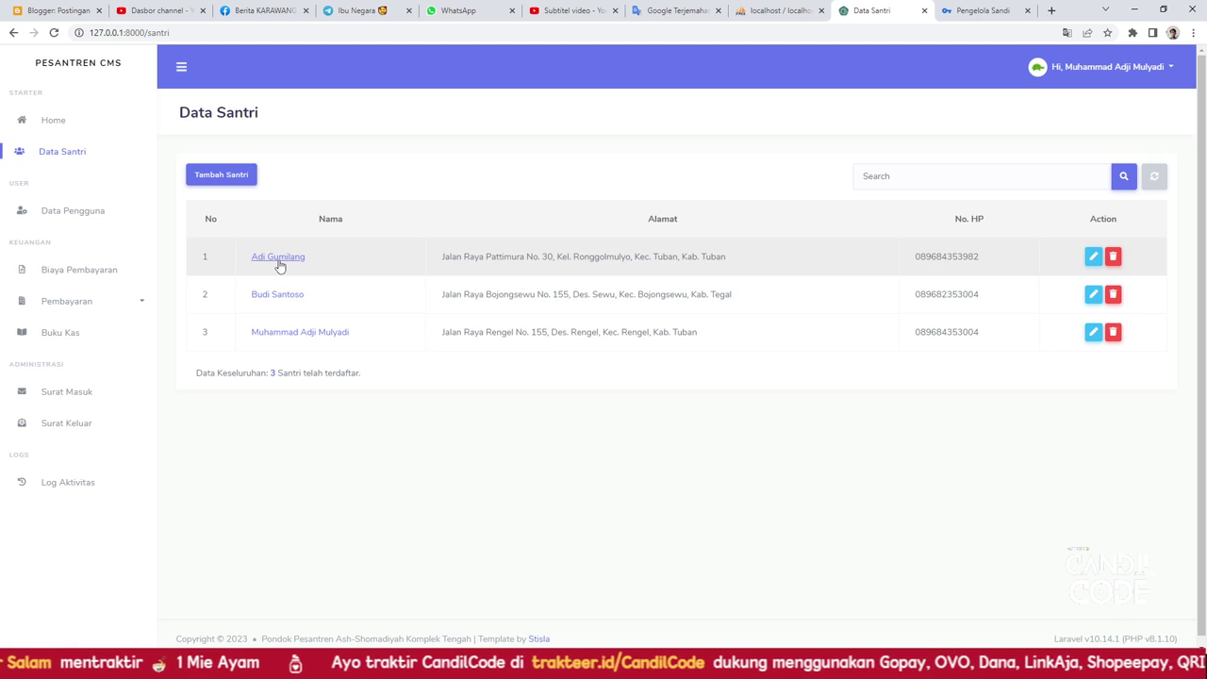
left_click(232, 182)
left_click(360, 197)
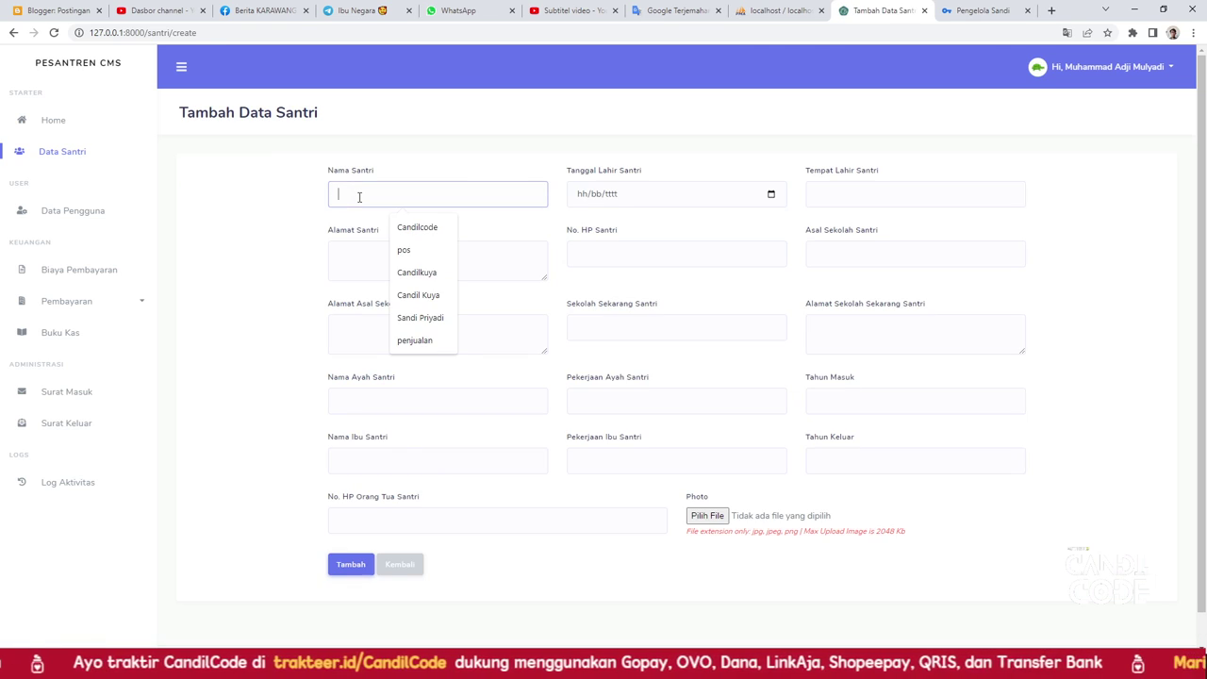
key("Down")
key("Return")
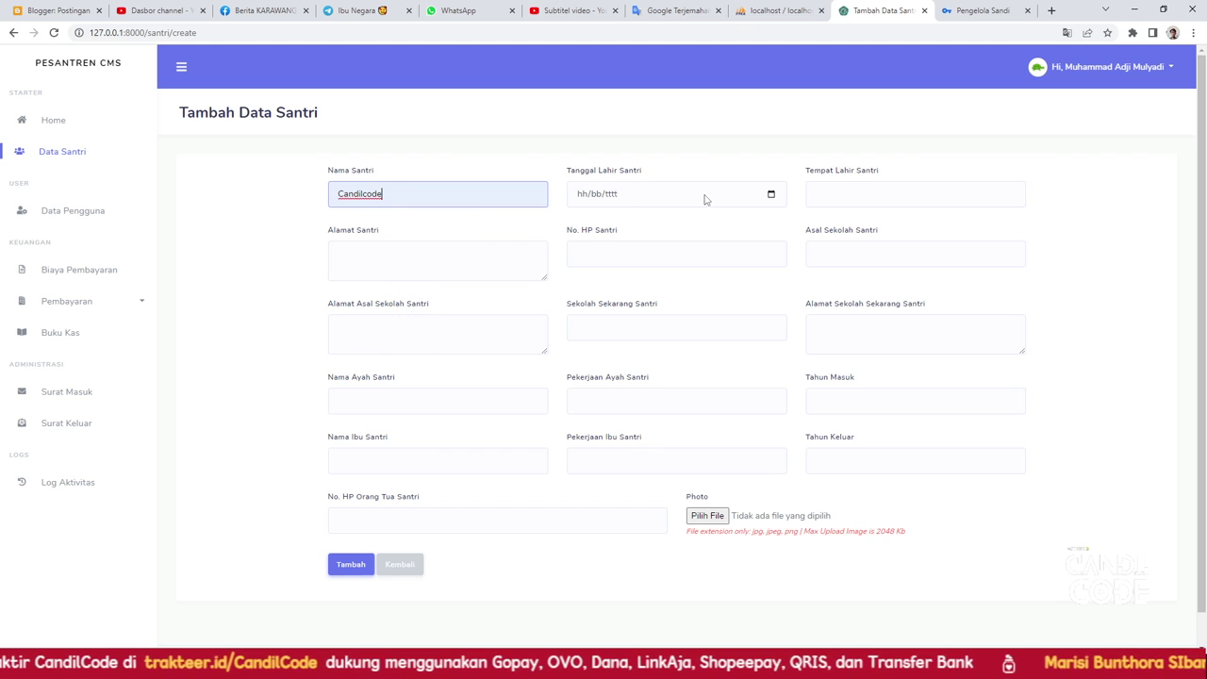
left_click(769, 201)
left_click(770, 194)
left_click(216, 237)
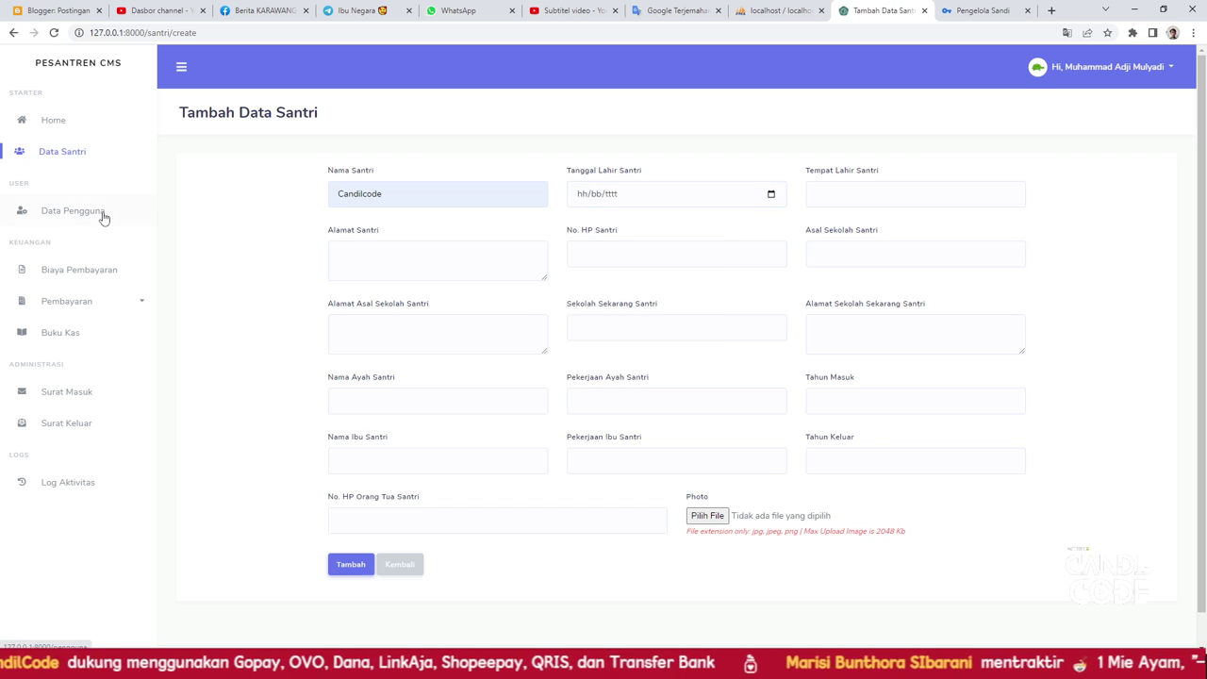
Visit Data Pengguna, Biaya Pembayaran, Buku Kas, Surat Masuk, Surat Keluar and Data Santri, then return to the Dashboard
left_click(102, 212)
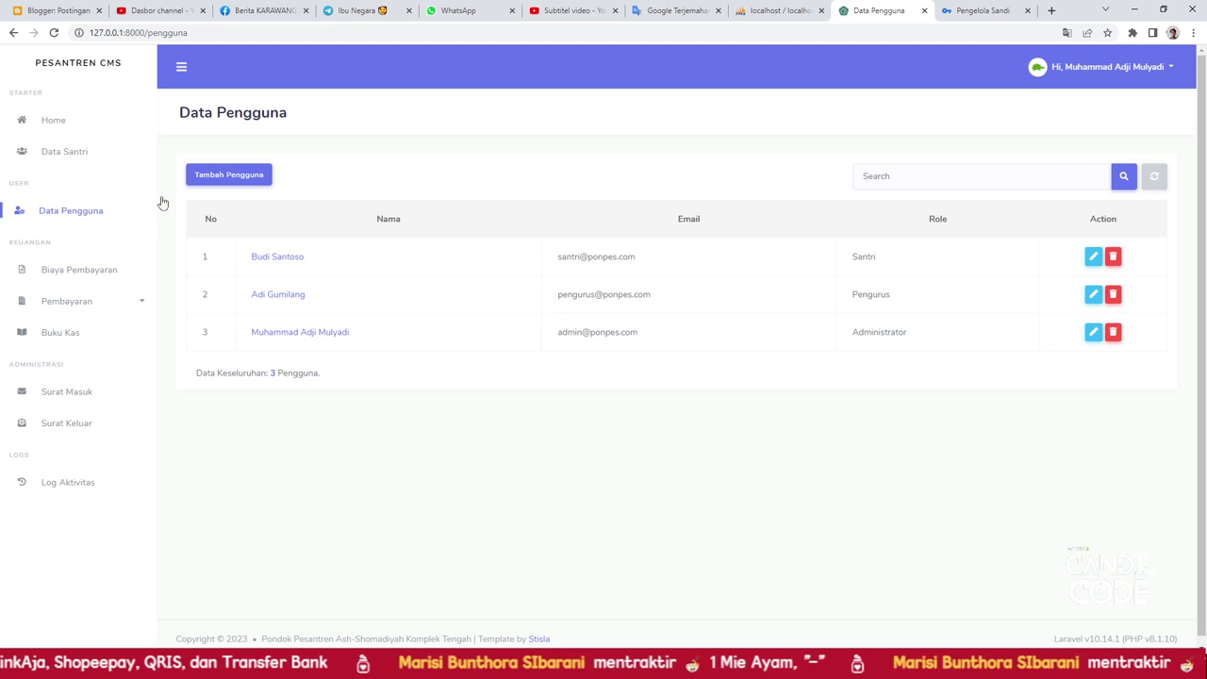
left_click(81, 280)
left_click(78, 303)
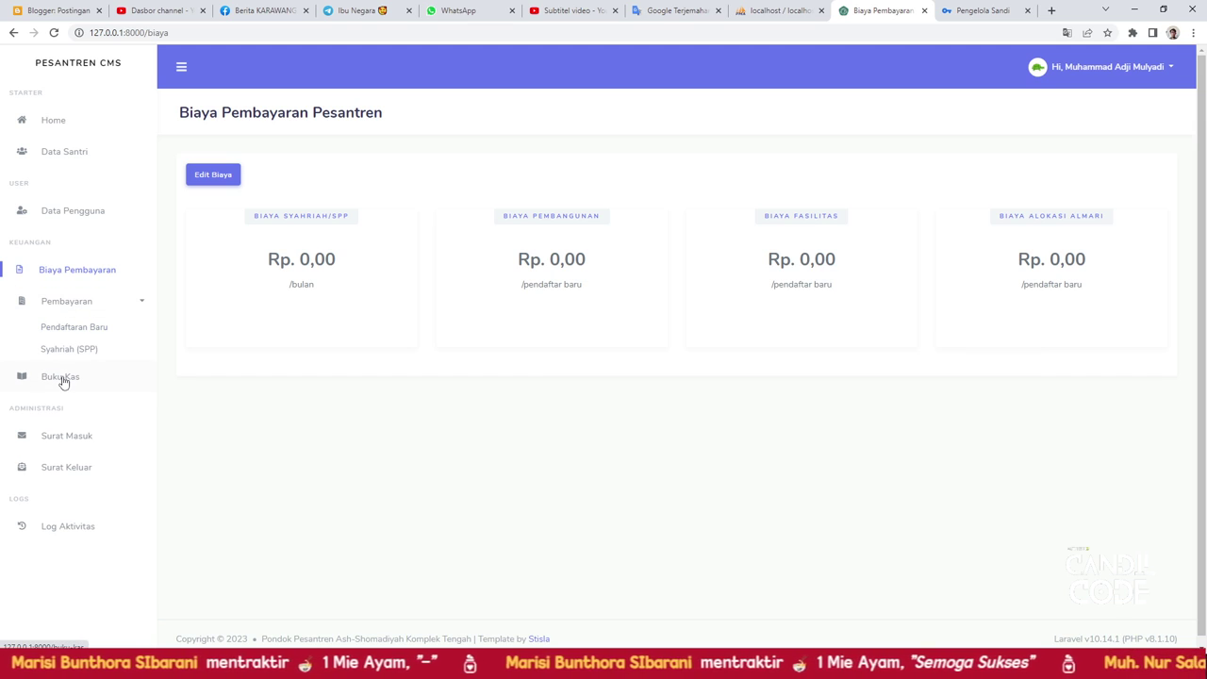
left_click(62, 380)
left_click(74, 396)
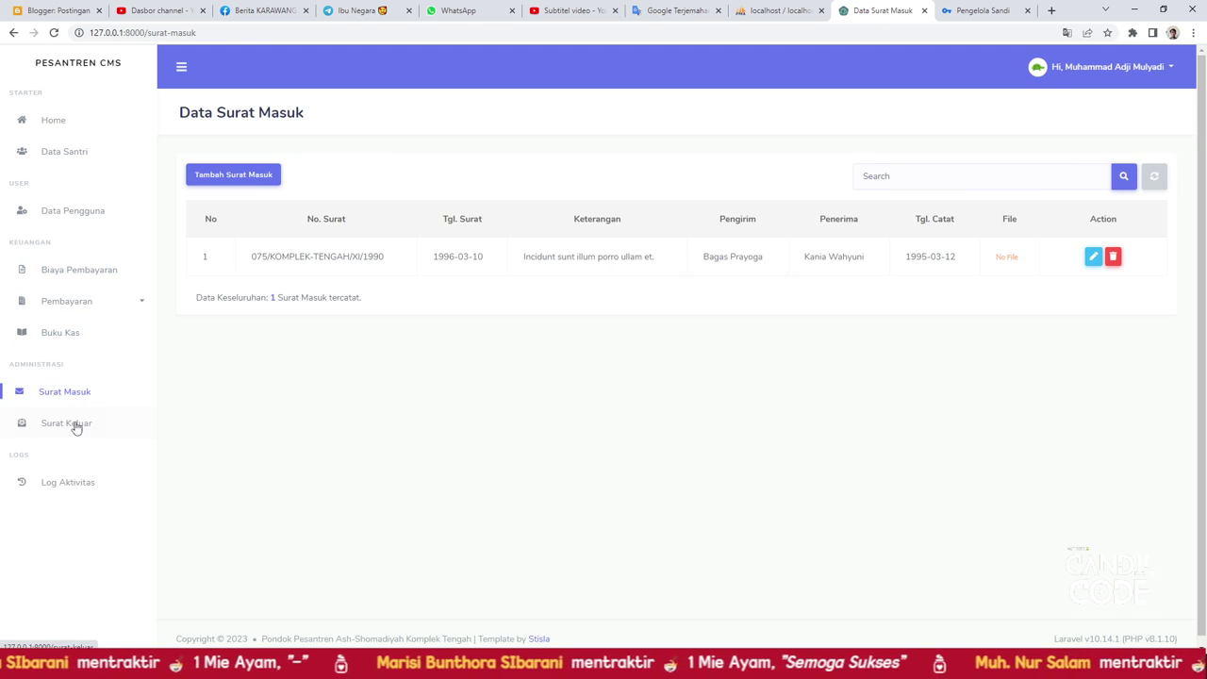
left_click(75, 425)
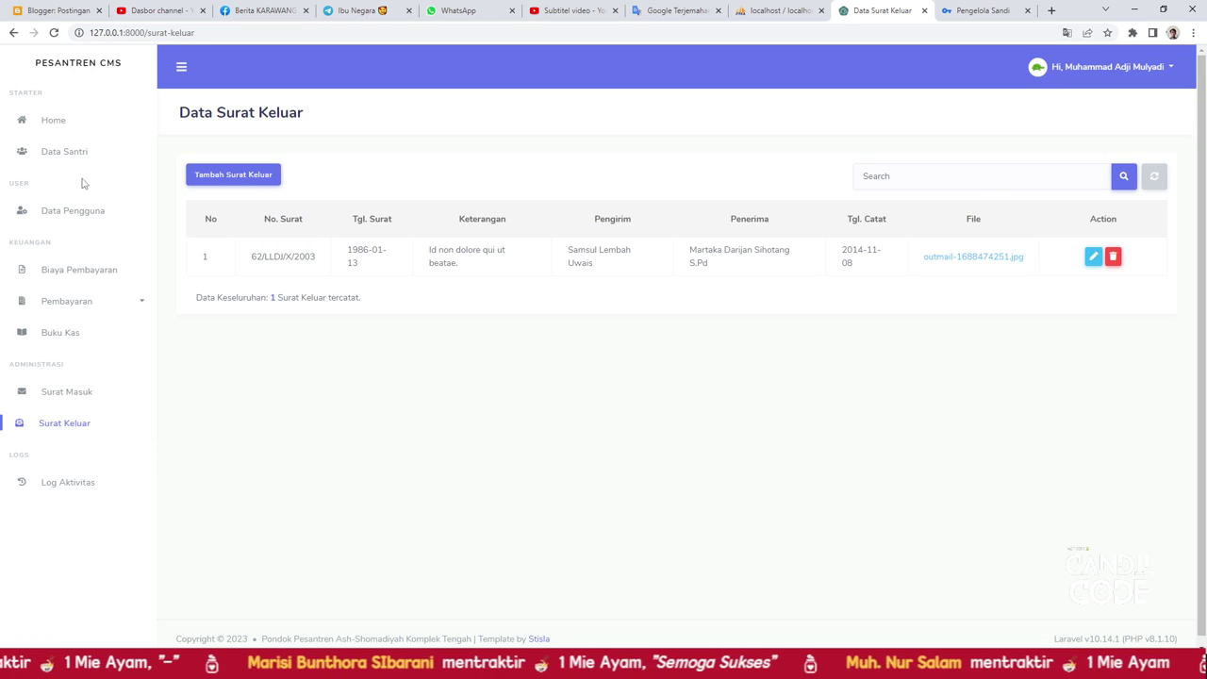
left_click(74, 158)
left_click(53, 128)
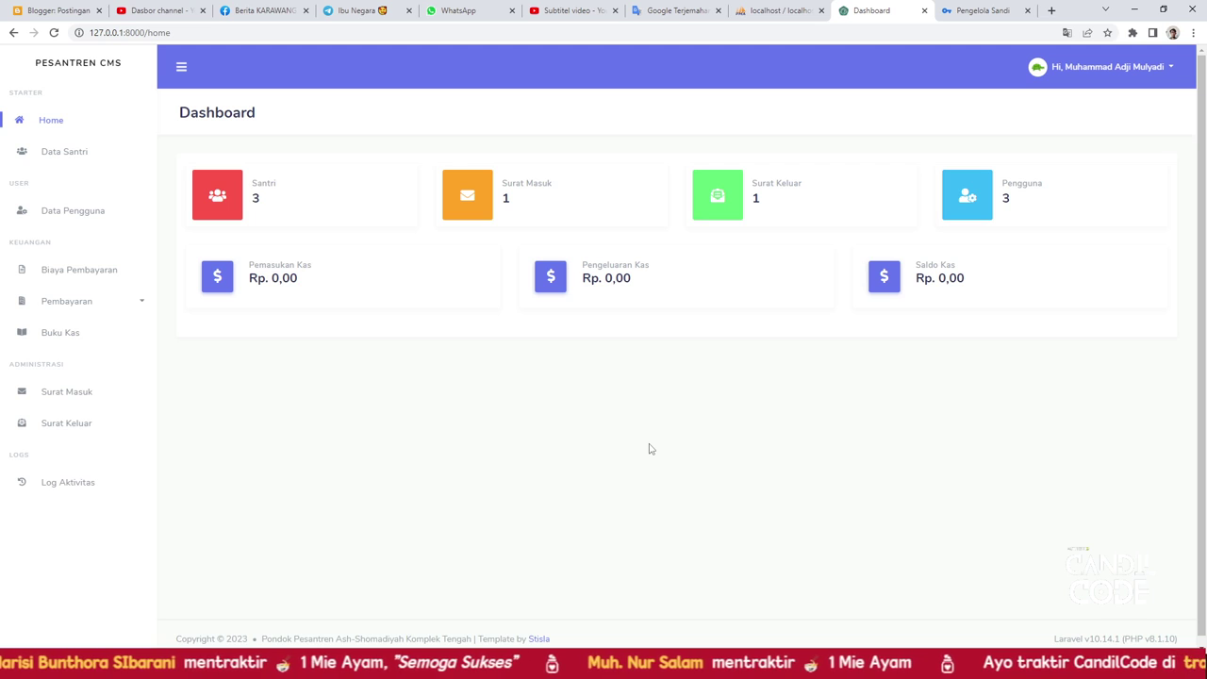